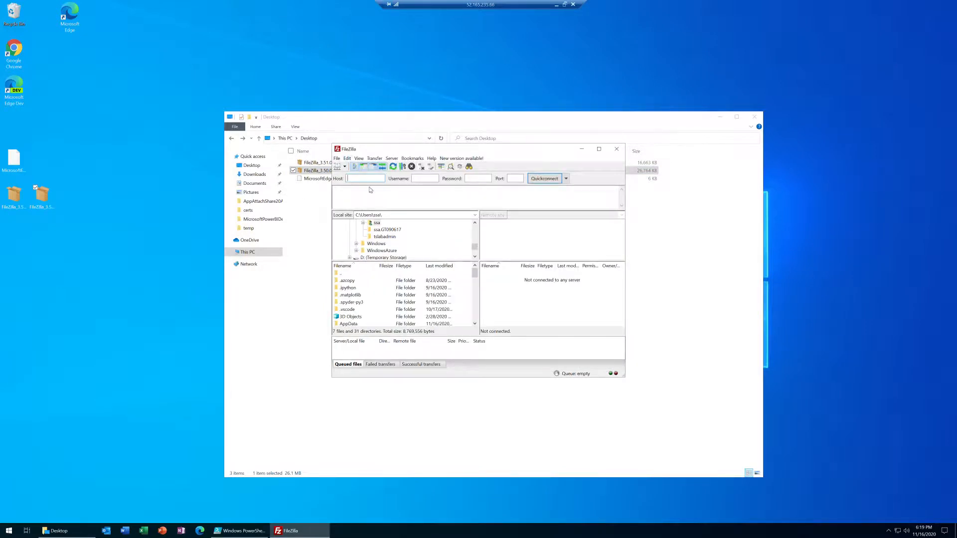
Switch to Windows PowerShell ISE and run the Get-AppxPackage *zilla* line to check the installed FileZilla version
left_click(582, 150)
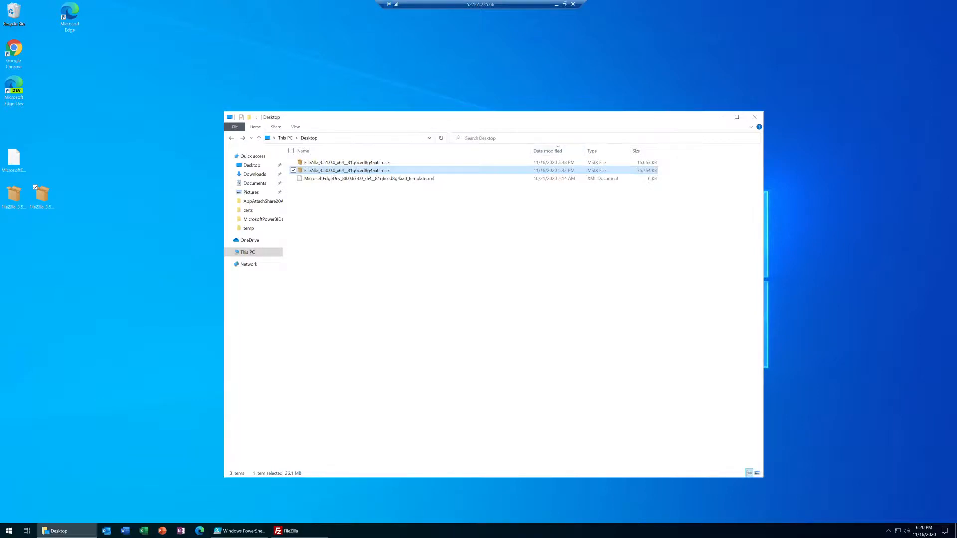
left_click(249, 532)
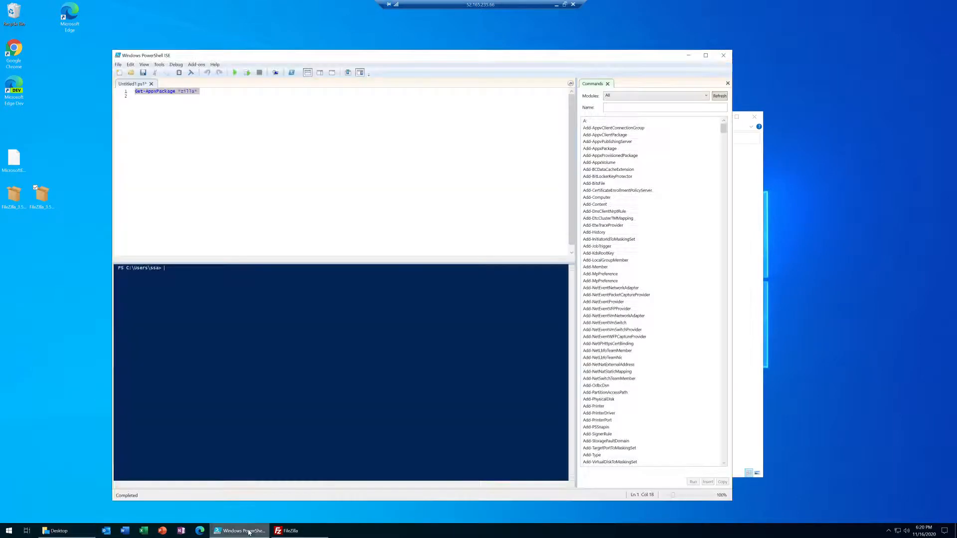
left_click(248, 73)
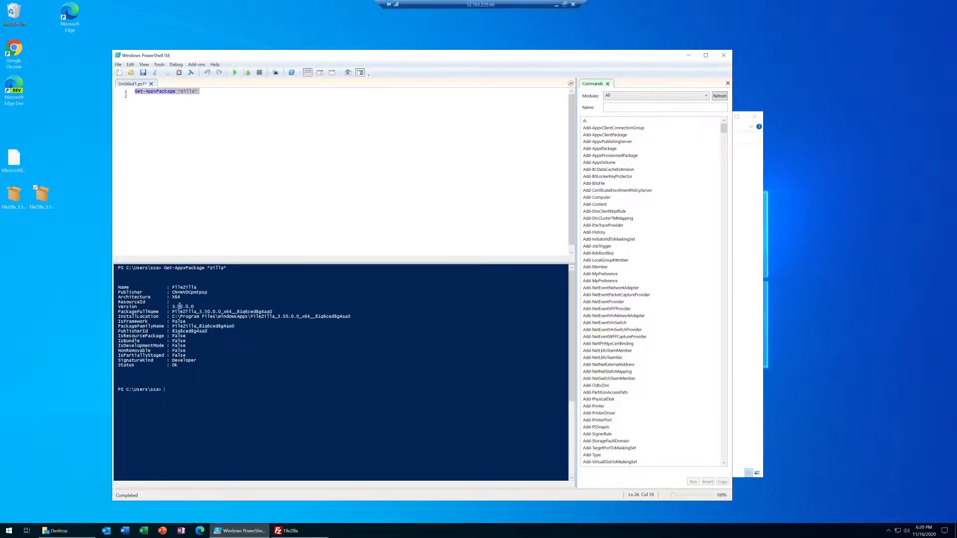
left_click_drag(171, 307, 201, 305)
left_click(689, 55)
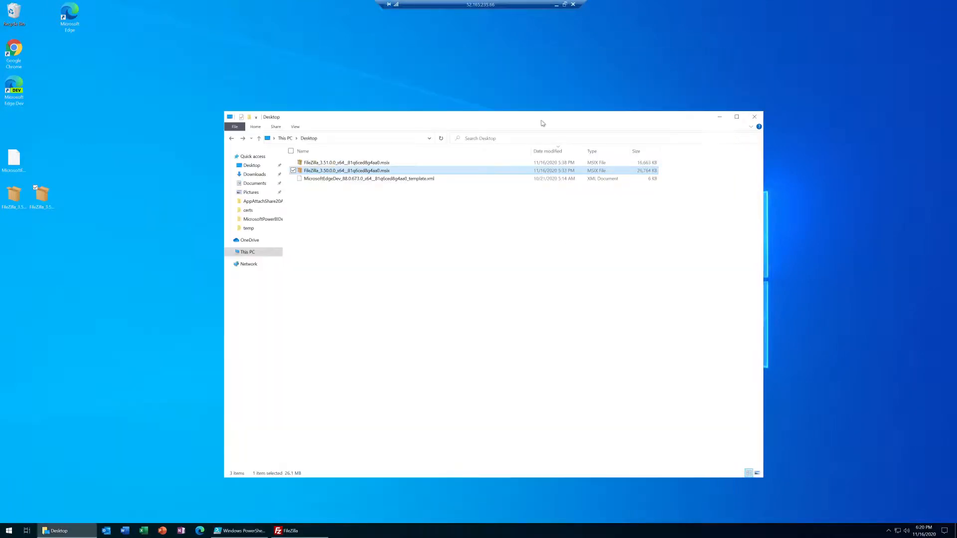
Close the running FileZilla and update it from the FileZilla 3.51.0.0 MSIX package, with Launch when ready enabled
left_click(351, 164)
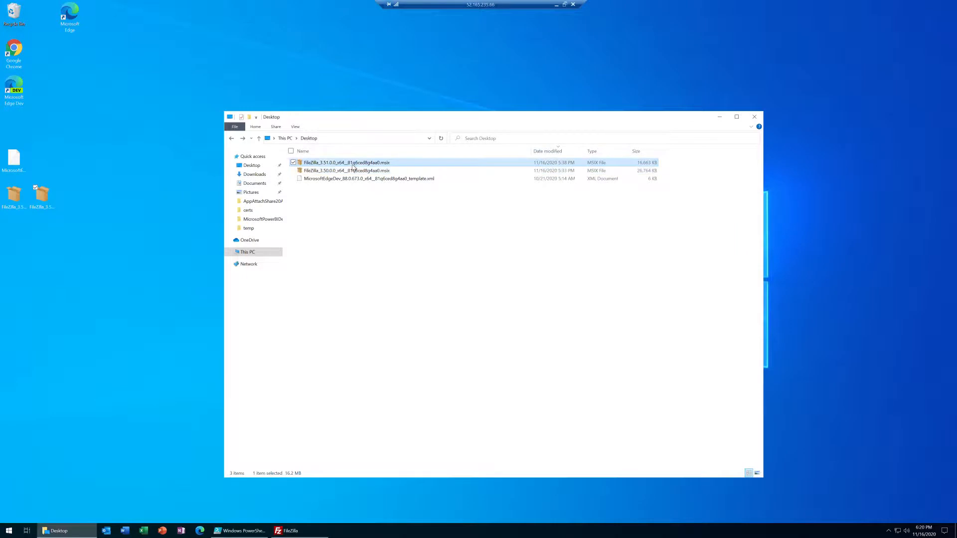
left_click(9, 531)
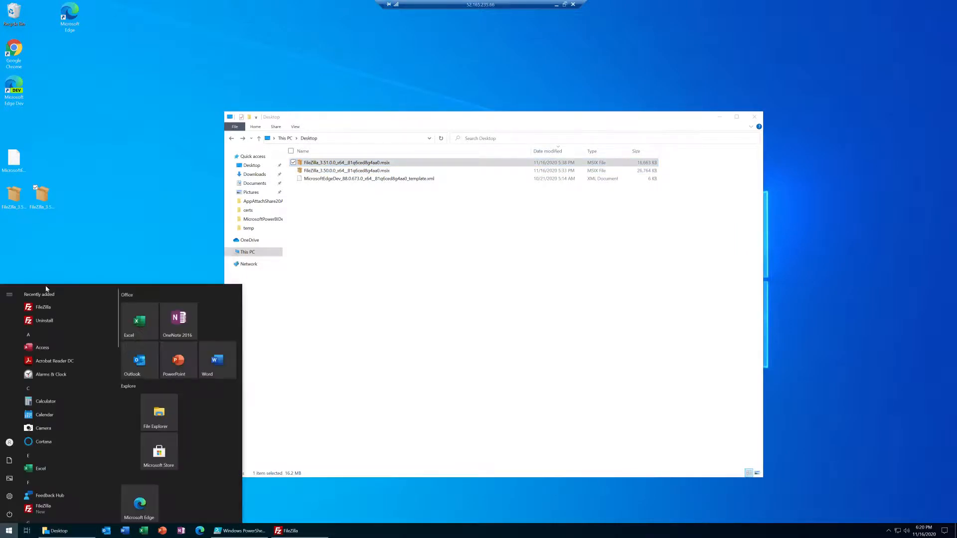
left_click(290, 531)
left_click(617, 149)
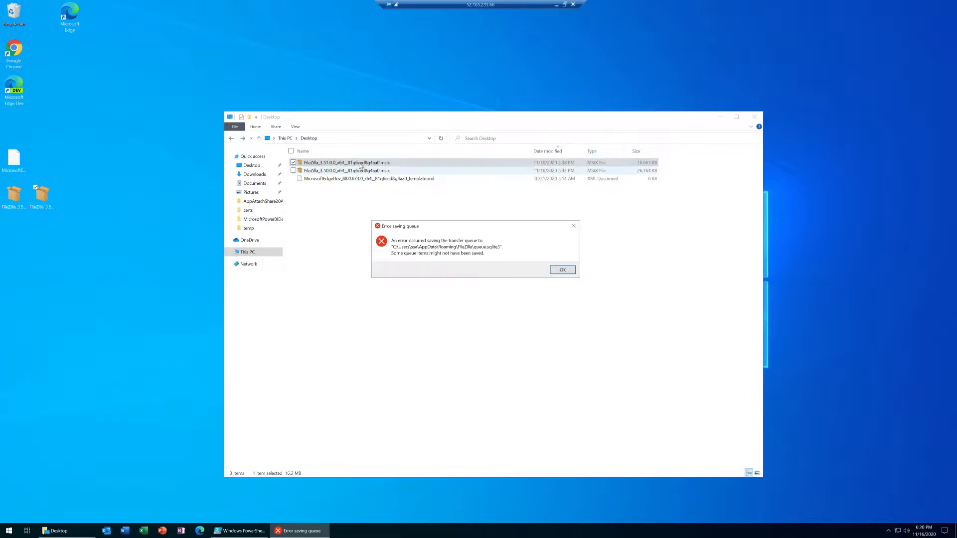
left_click(562, 271)
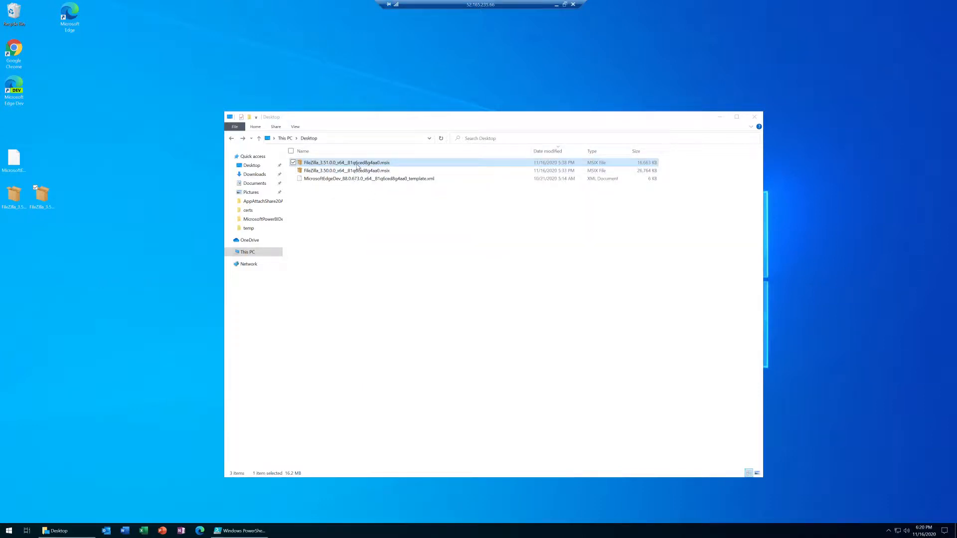
double_click(358, 166)
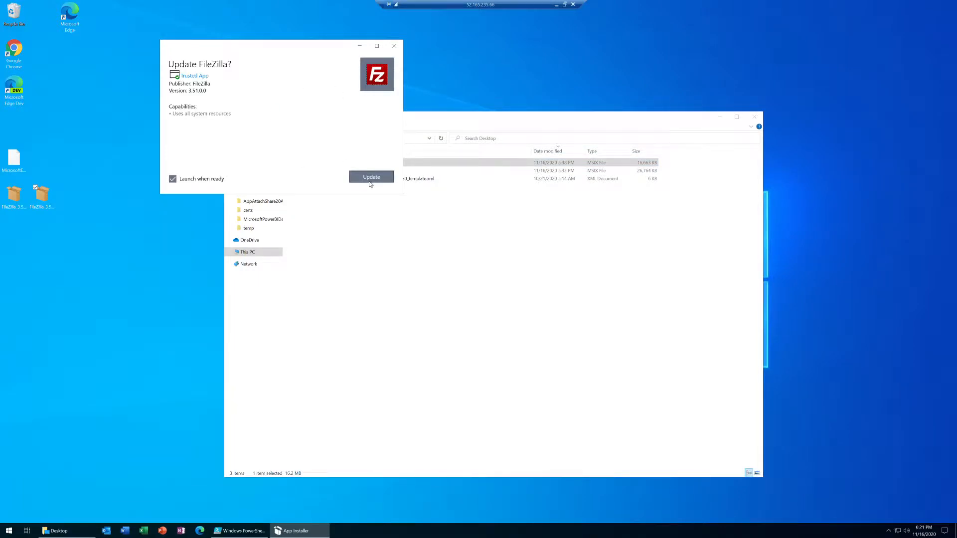
left_click(370, 180)
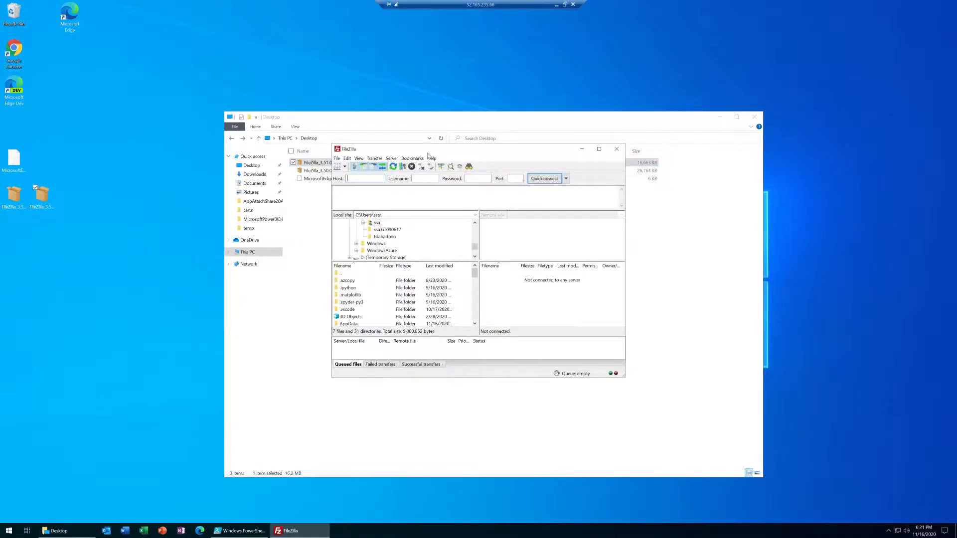
Check the Start menu for FileZilla, and rerun Get-AppxPackage *zilla* in PowerShell ISE to compare the package family name across versions
left_click(9, 531)
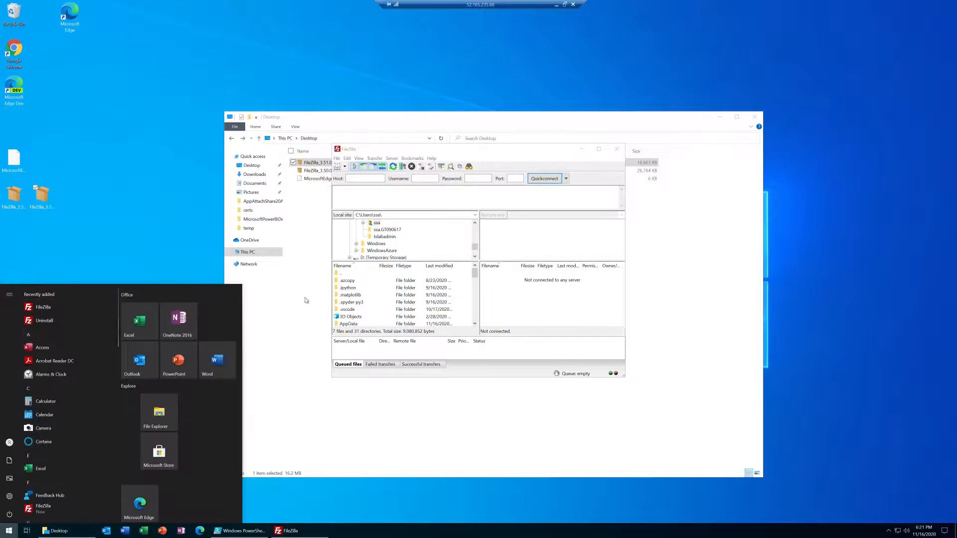
left_click(300, 532)
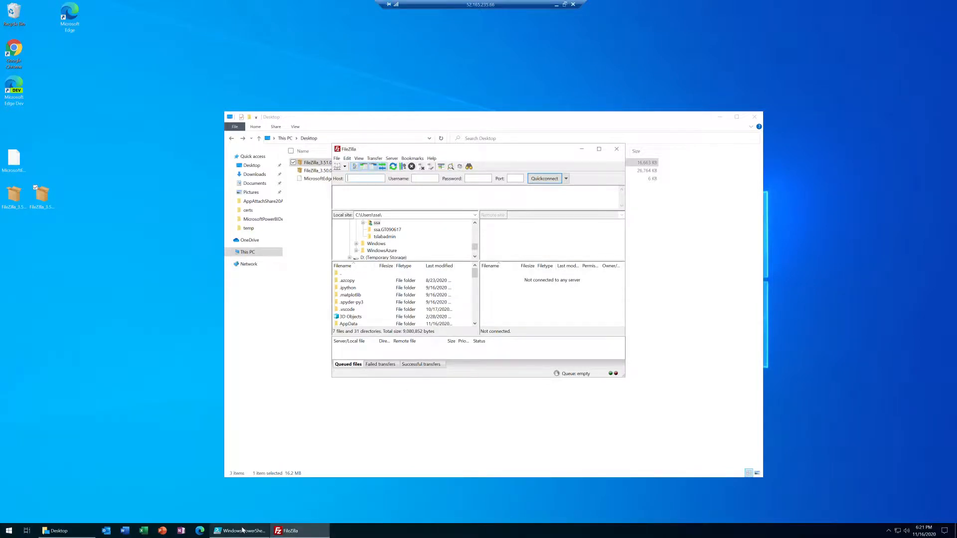
left_click(242, 531)
left_click_drag(234, 117, 49, 72)
left_click(247, 72)
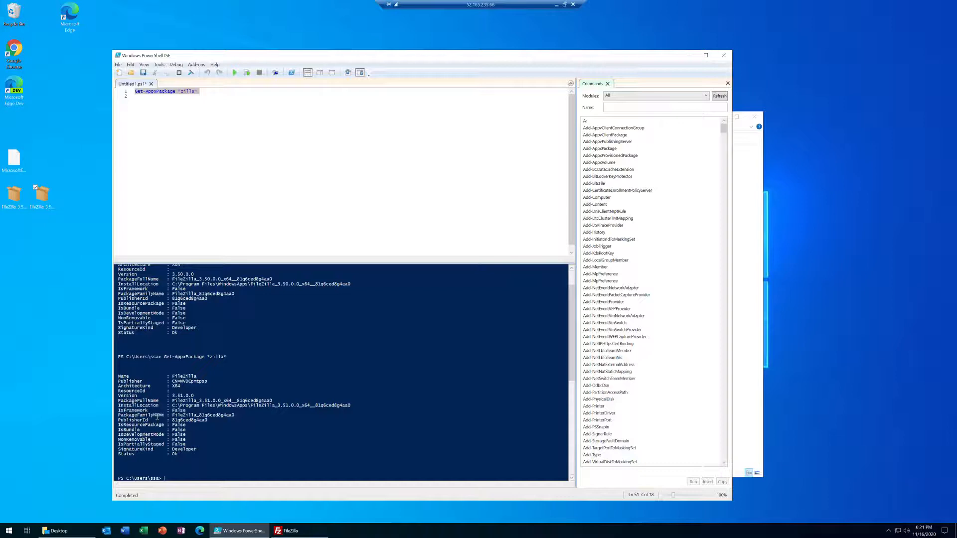
left_click_drag(234, 414, 174, 418)
scroll(234, 295, "up", 2)
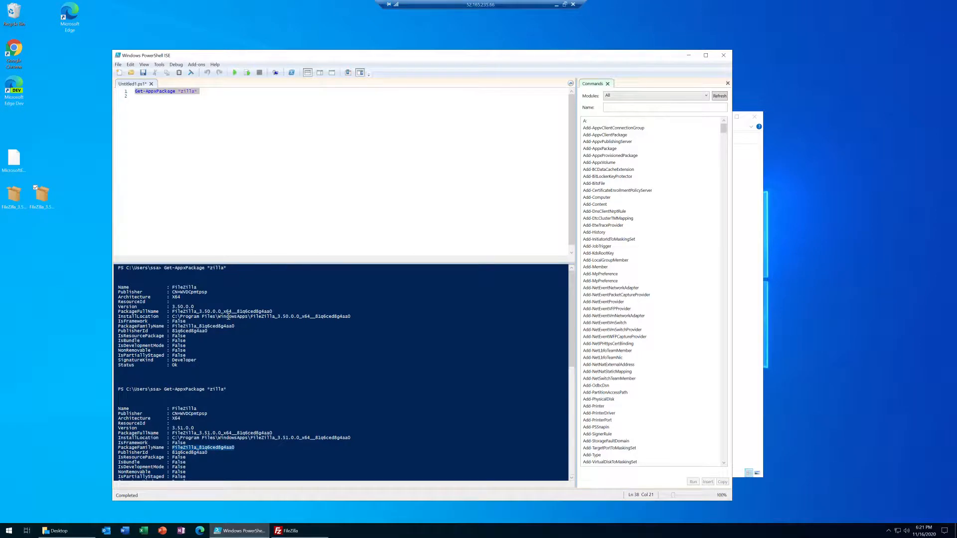
left_click(688, 58)
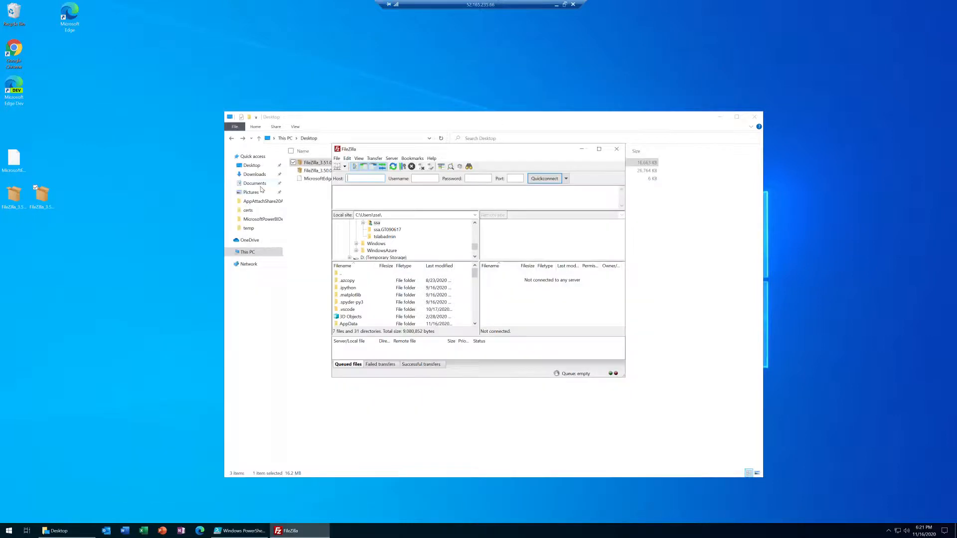
Duplicate the FileZilla 3.51.0.0 package on the desktop and open the copy for editing in the MSIX Packaging Tool
left_click(43, 208)
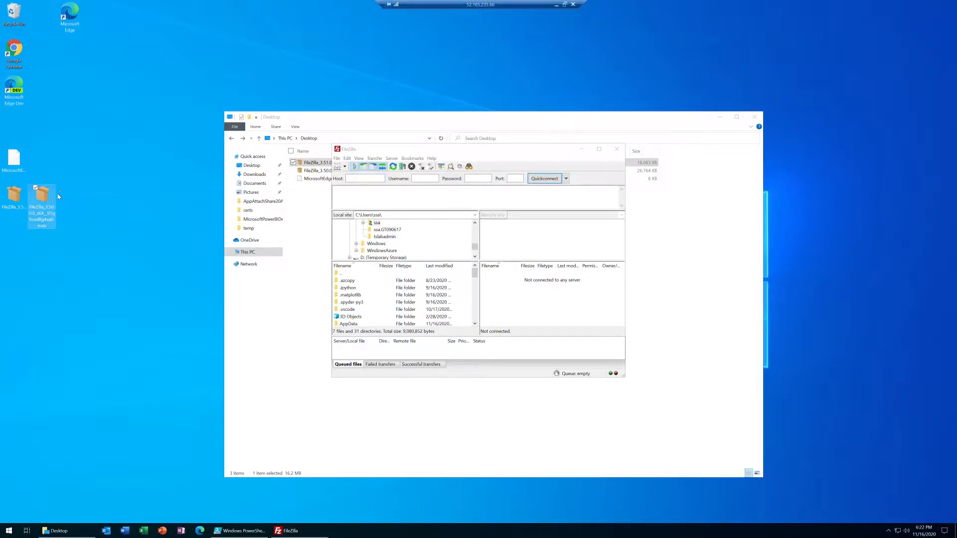
left_click(13, 195)
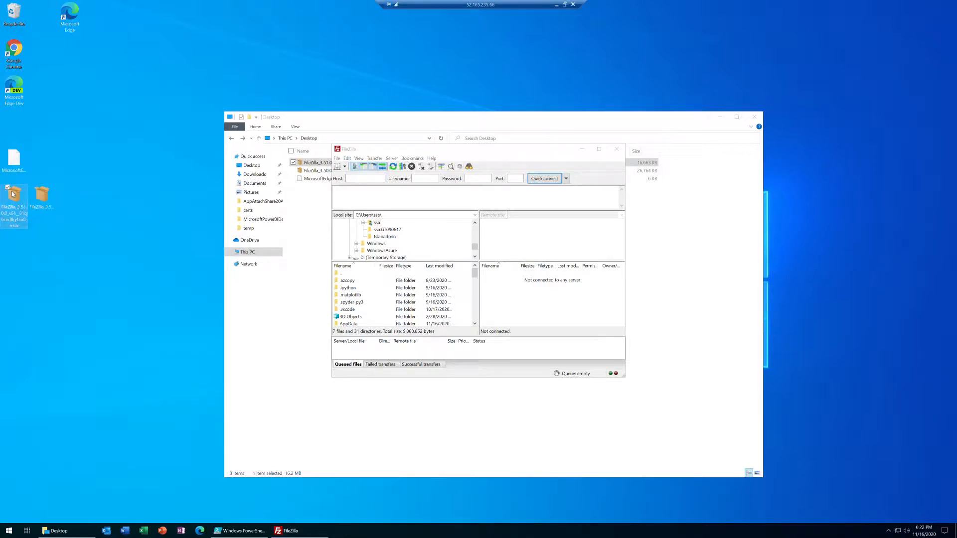
key("ctrl+v")
left_click_drag(14, 122, 84, 200)
right_click(83, 196)
right_click(69, 186)
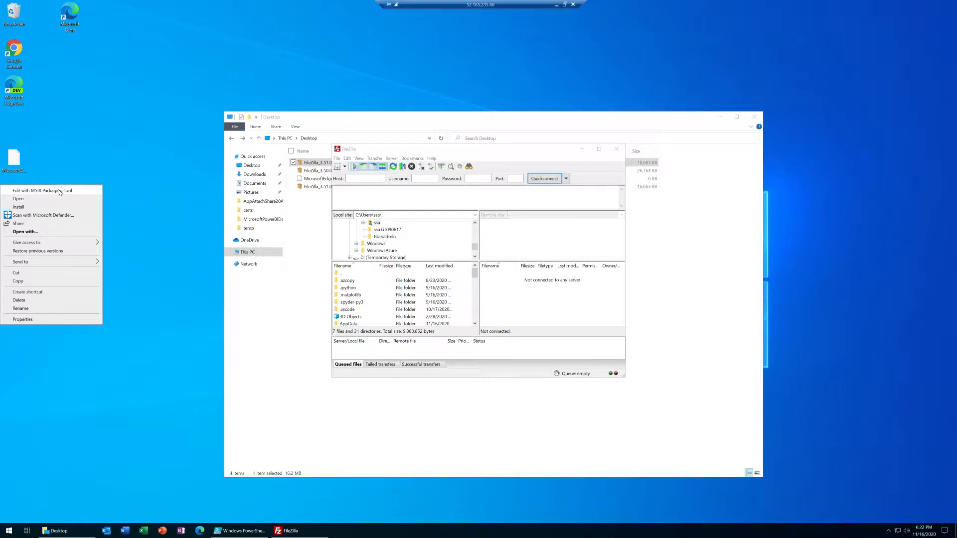
left_click(59, 192)
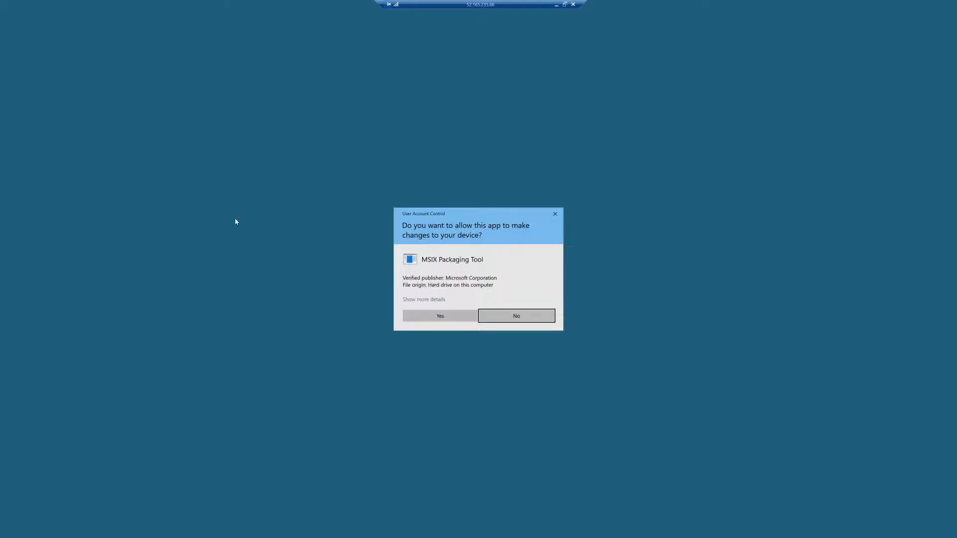
left_click(439, 316)
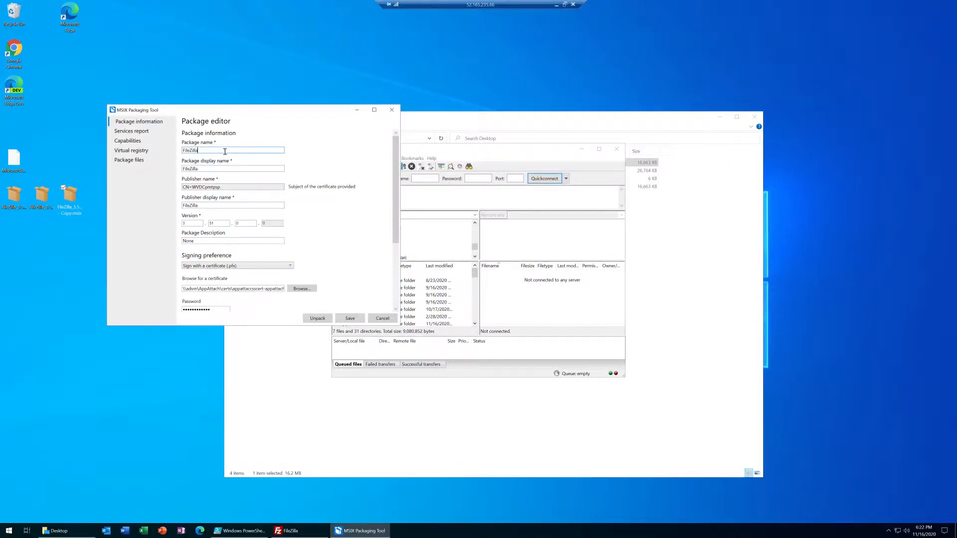
Change the package name to FileZillaChanged, save it to the desktop with the version incremented to 3.51.1.0, and close the packaging tool
key("ctrl+a")
left_click(349, 319)
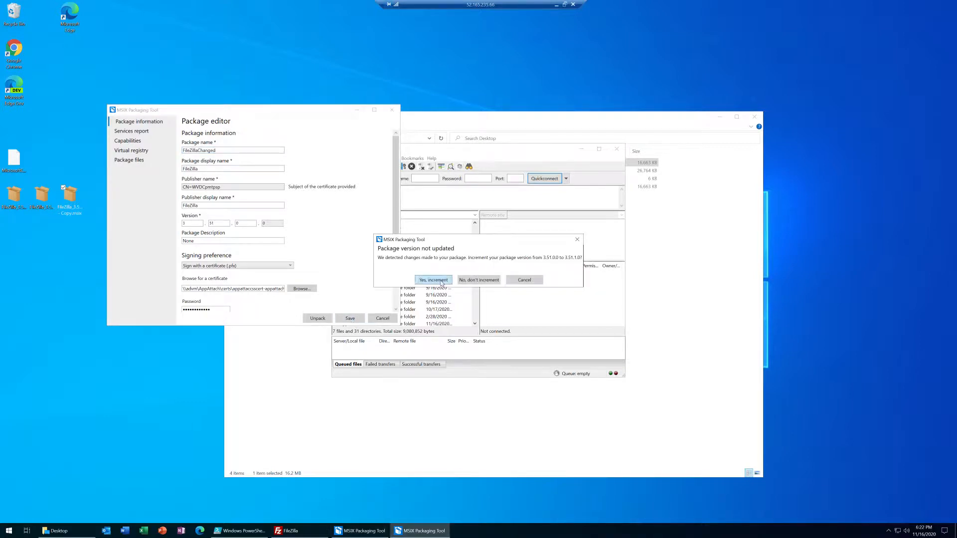
left_click(421, 283)
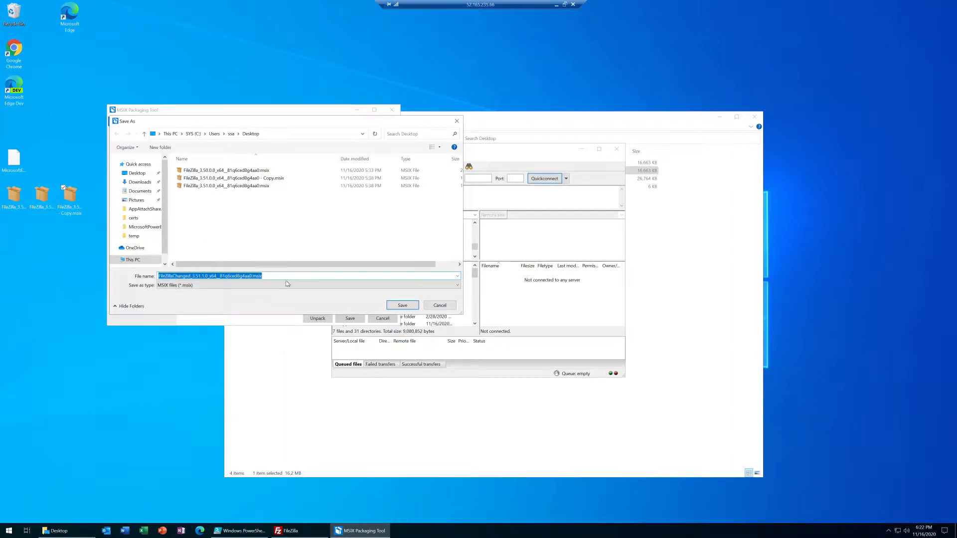
left_click(398, 304)
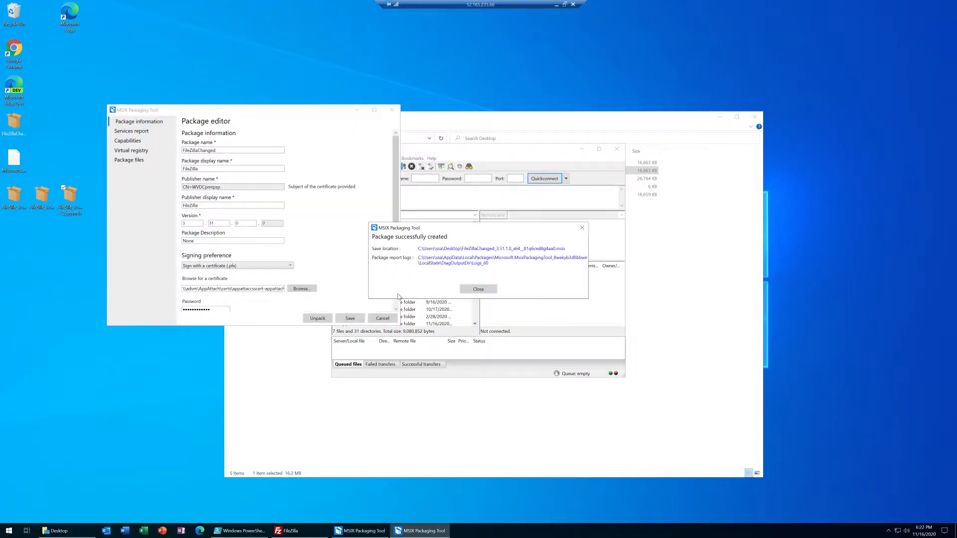
left_click(477, 290)
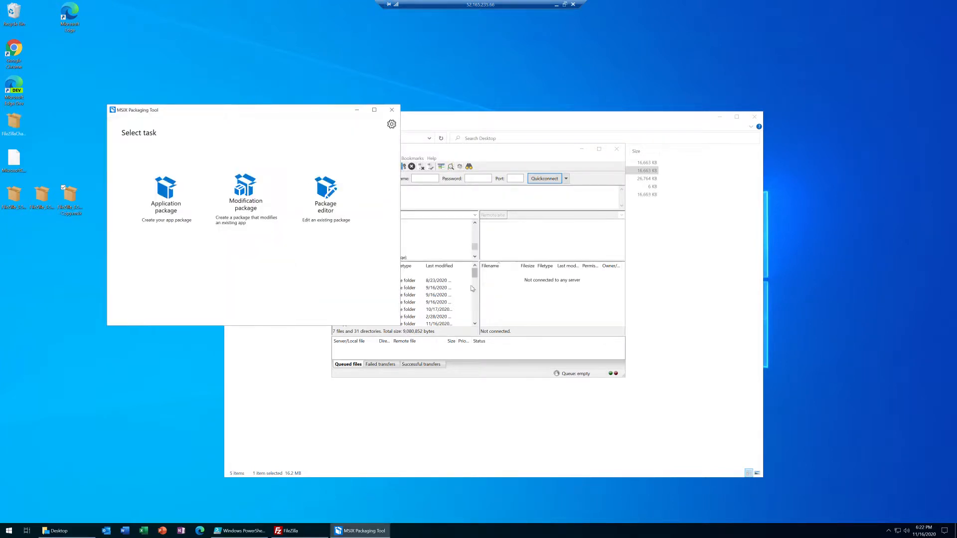
left_click(392, 112)
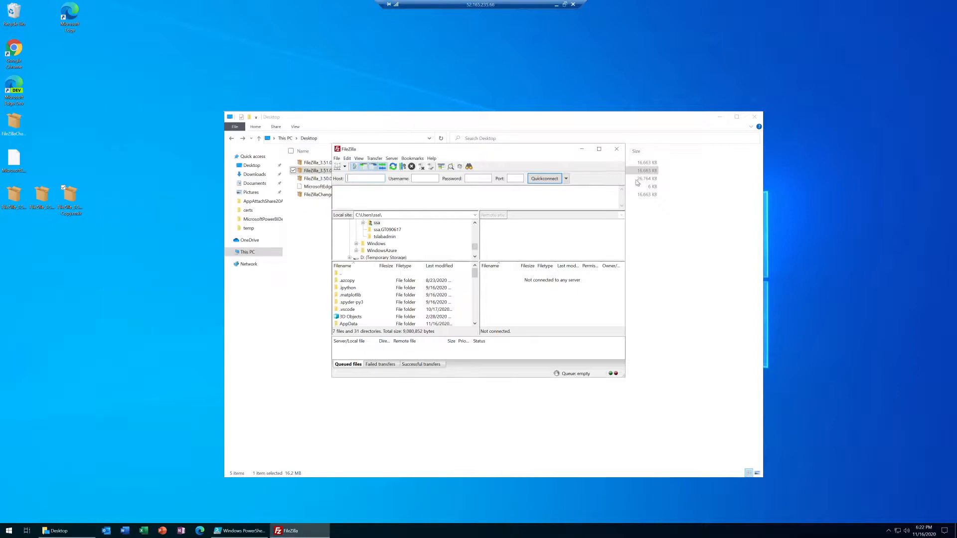
Close FileZilla and review its Start menu entry and the installed package version in the PowerShell ISE output
left_click(618, 150)
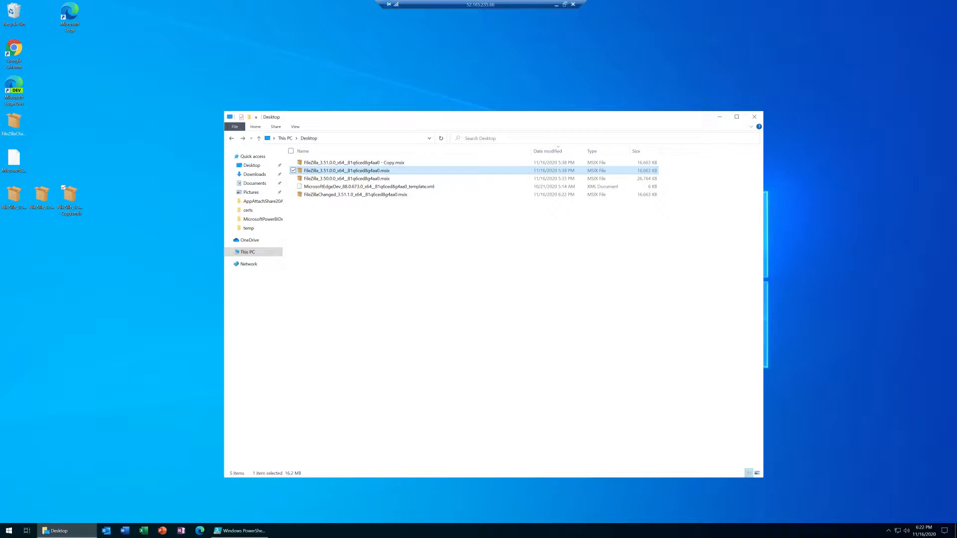
left_click(9, 531)
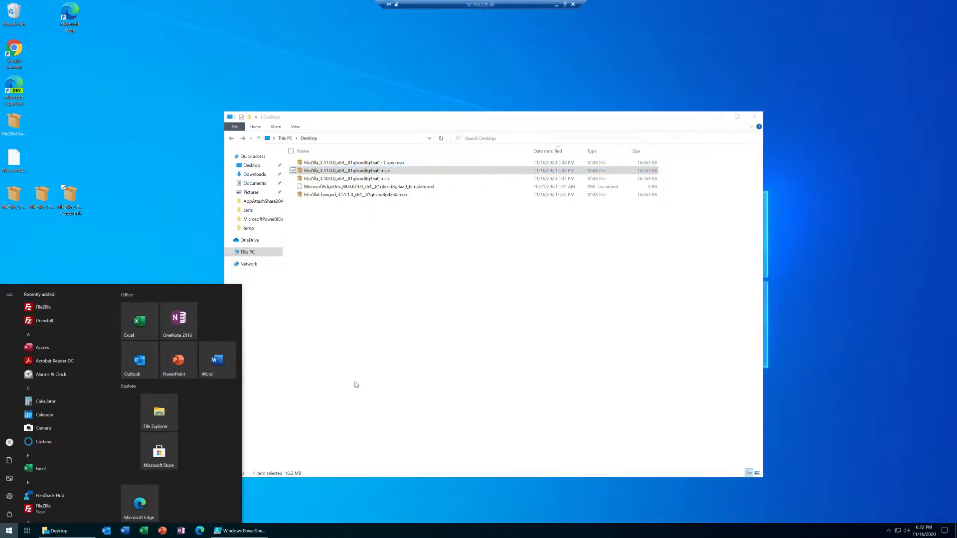
left_click(239, 531)
scroll(230, 414, "down", 3)
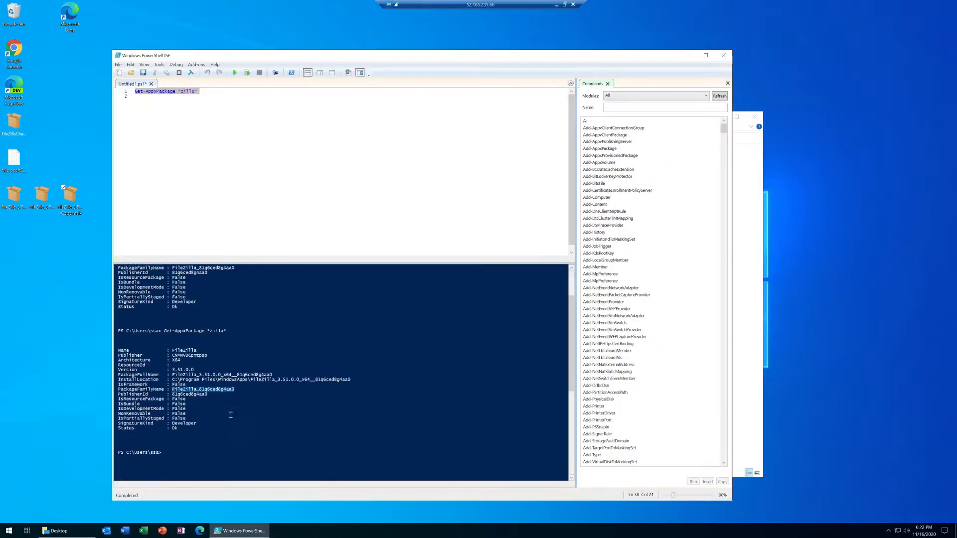
scroll(230, 415, "down", 1)
left_click(197, 415)
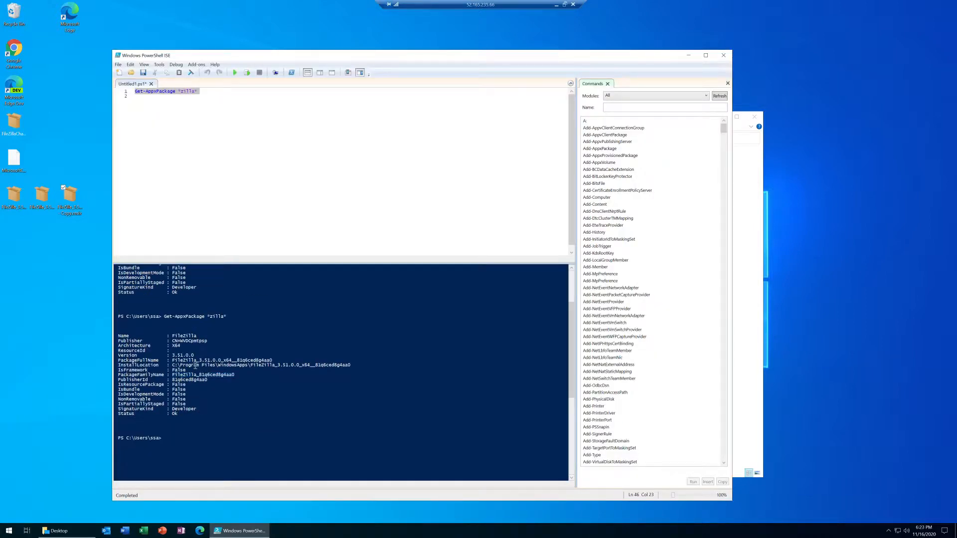
left_click_drag(195, 356, 129, 356)
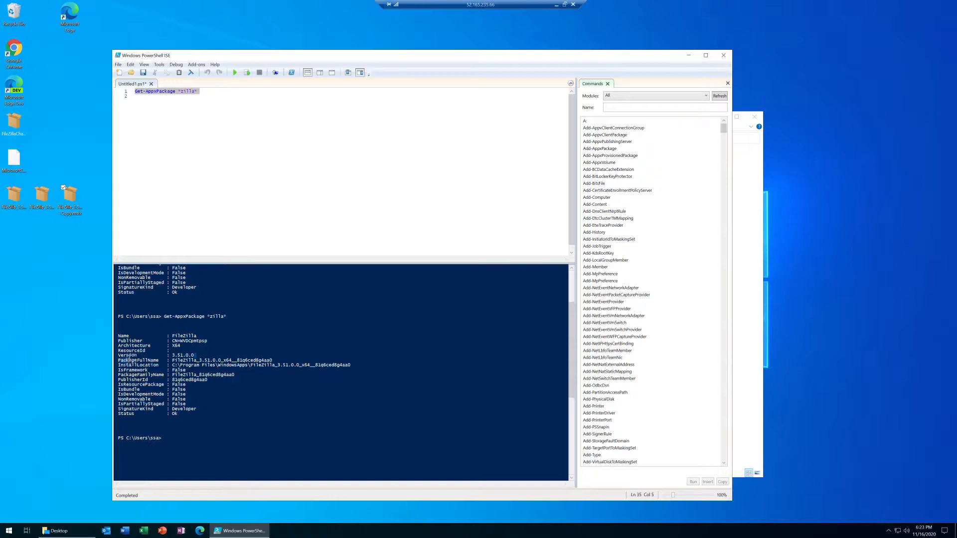
left_click(688, 55)
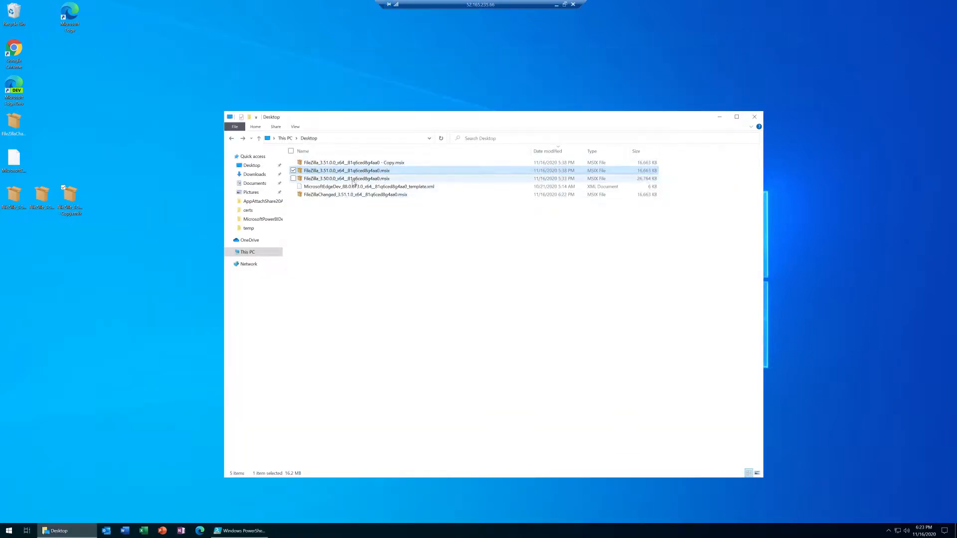
Install the FileZillaChanged 3.51.1.0 MSIX package from the Desktop folder, with Launch when ready enabled
left_click(331, 196)
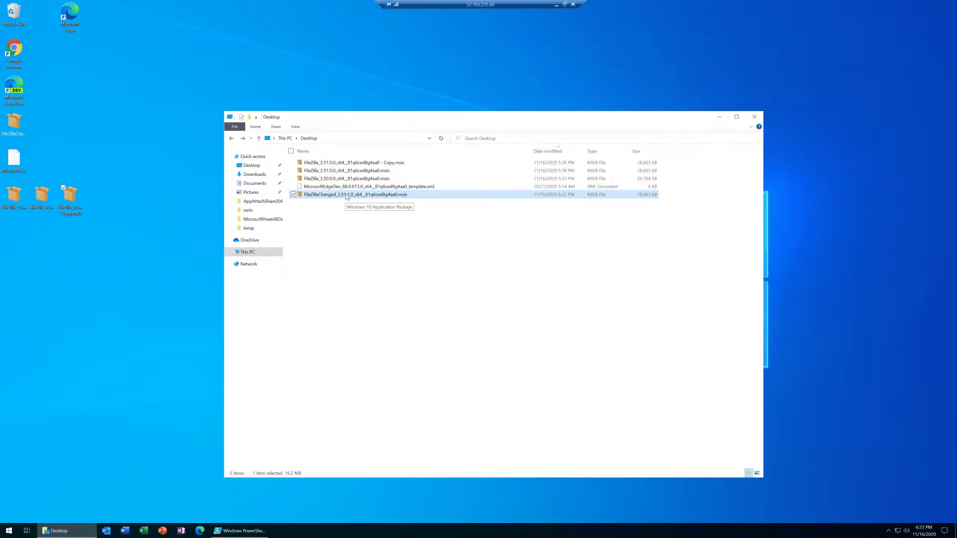
double_click(347, 196)
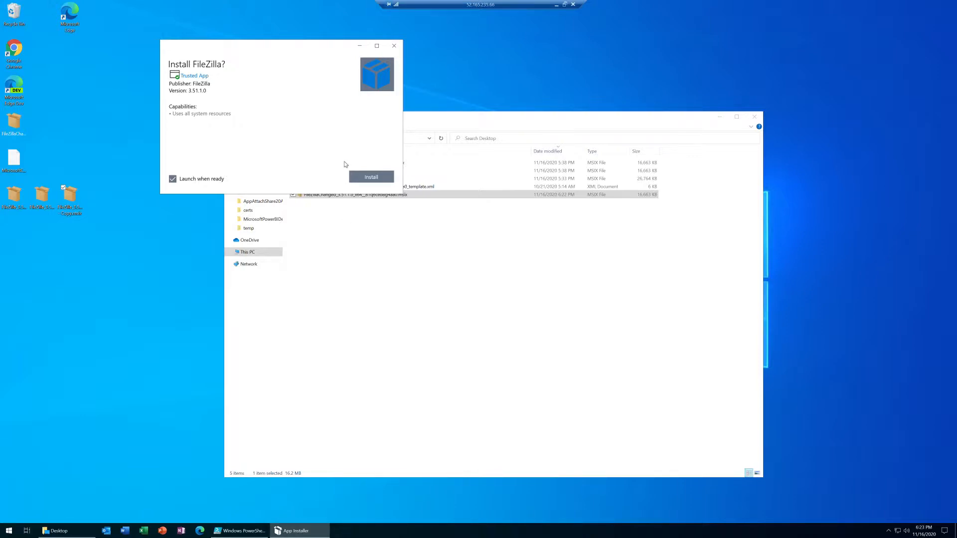
left_click(367, 175)
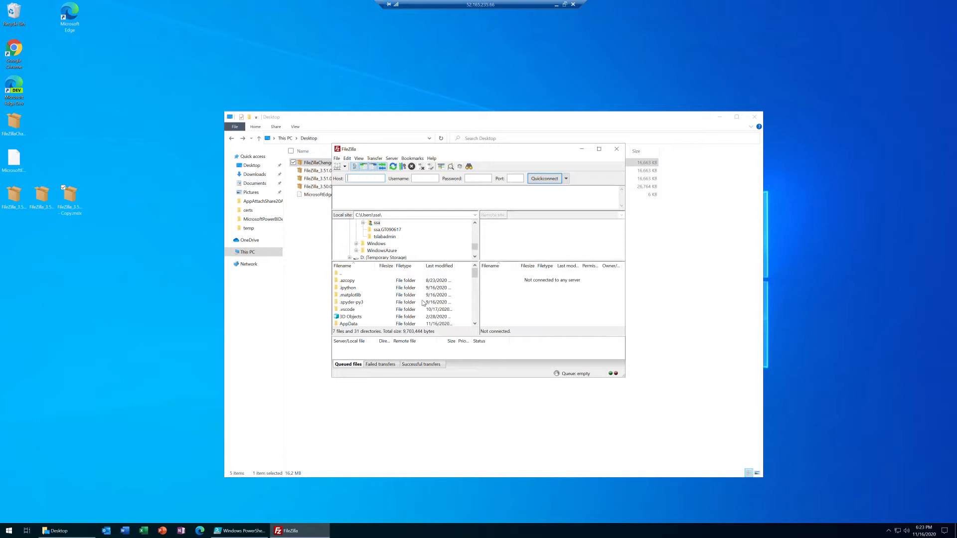
Move the FileZilla window aside, minimize the Desktop folder window, and inspect the recently added apps in the Start menu
left_click_drag(543, 150, 655, 174)
mouse_move(771, 194)
left_mouse_down()
mouse_move(778, 188)
mouse_move(766, 182)
left_mouse_up()
left_click(719, 117)
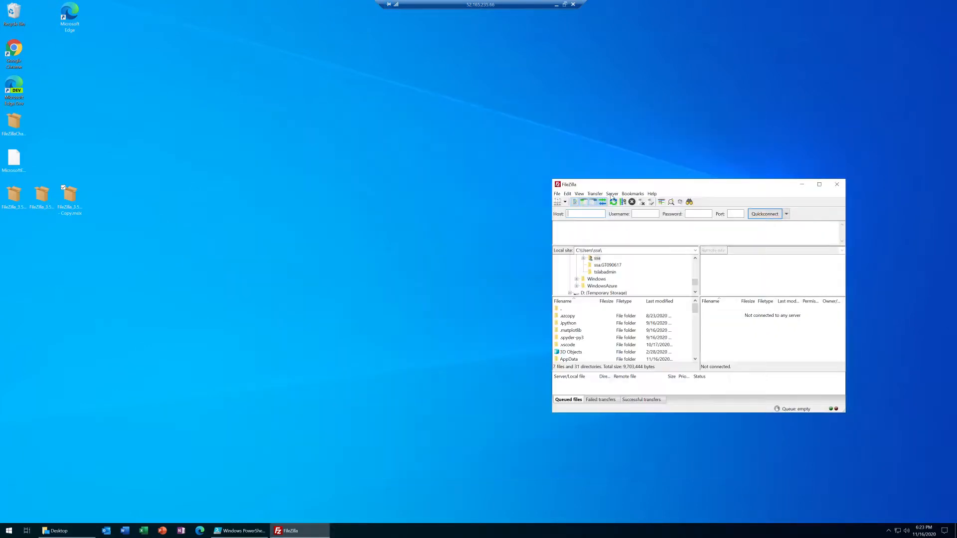
left_click(9, 532)
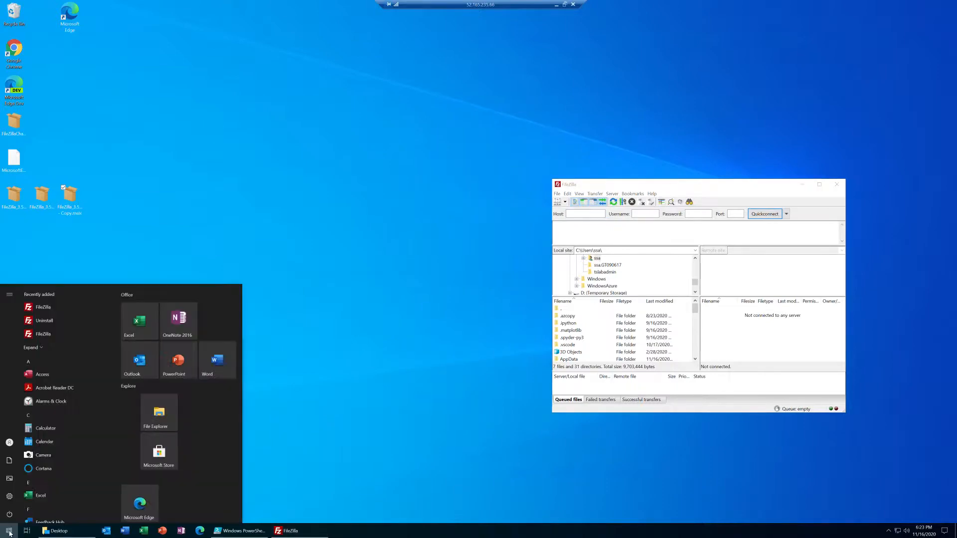
Launch the newly added FileZilla app and place its window beside the FileZilla window that is already open
left_click(44, 308)
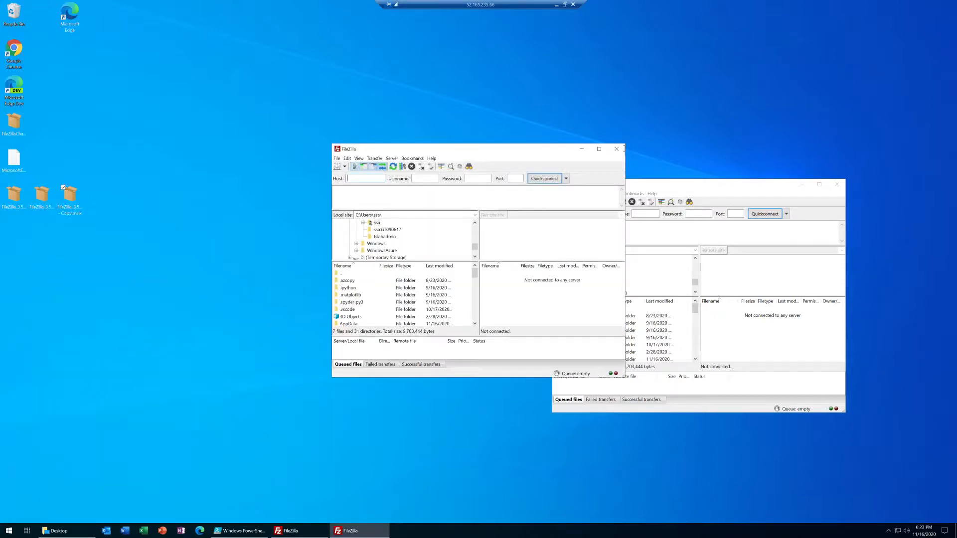
left_click_drag(505, 156, 424, 189)
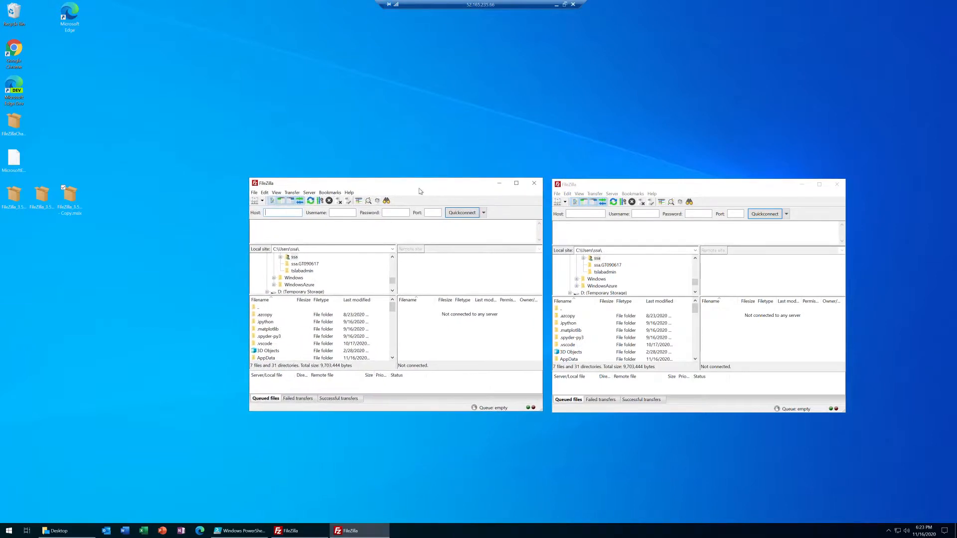
left_click(349, 193)
left_click(390, 185)
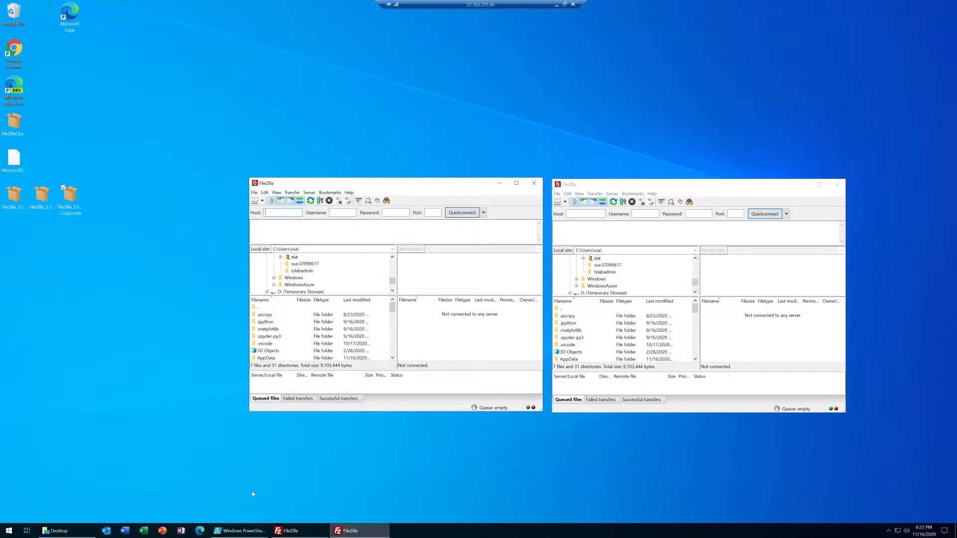
Rerun the Get-AppxPackage *zilla* line in PowerShell ISE to list the installed FileZilla packages
left_click(242, 531)
left_click_drag(228, 91, 61, 83)
left_click(205, 423)
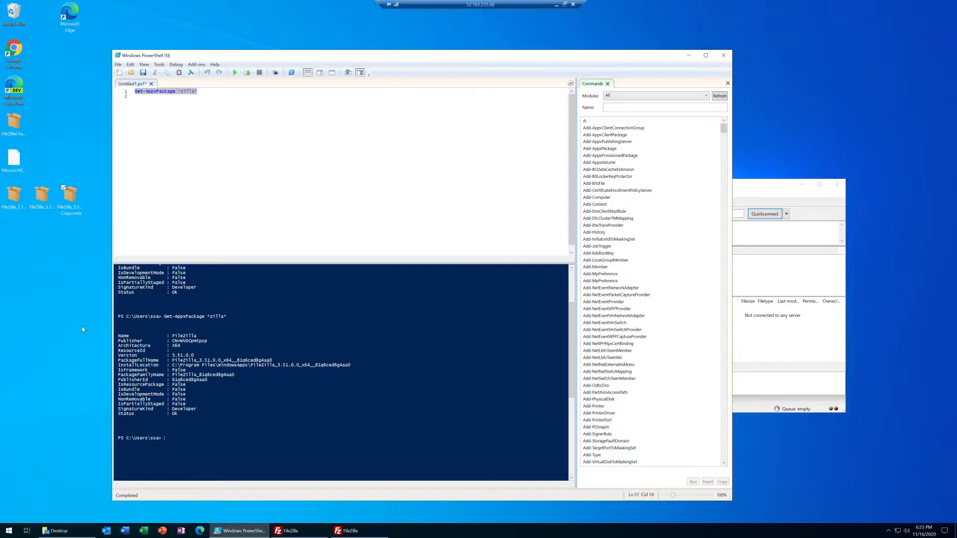
left_click(256, 125)
key("shift+Up")
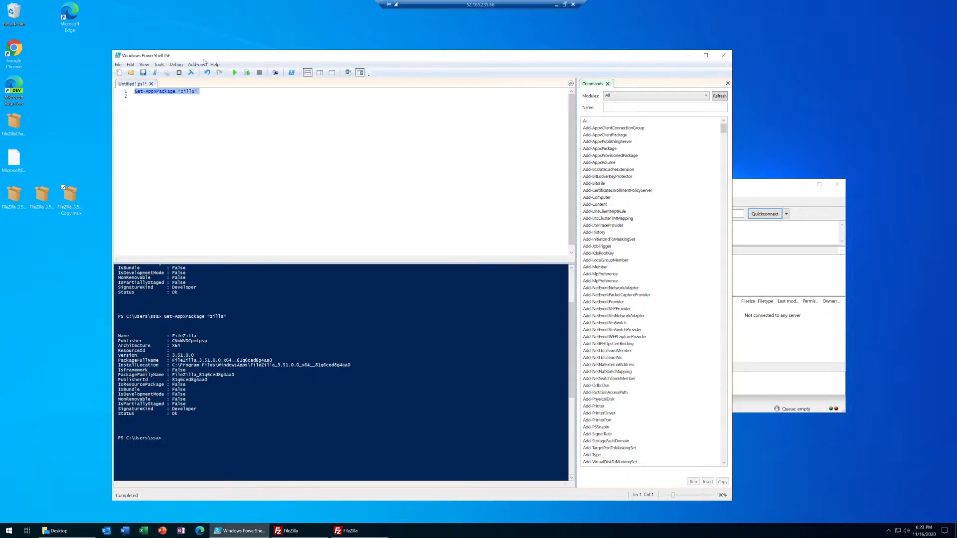
left_click(247, 73)
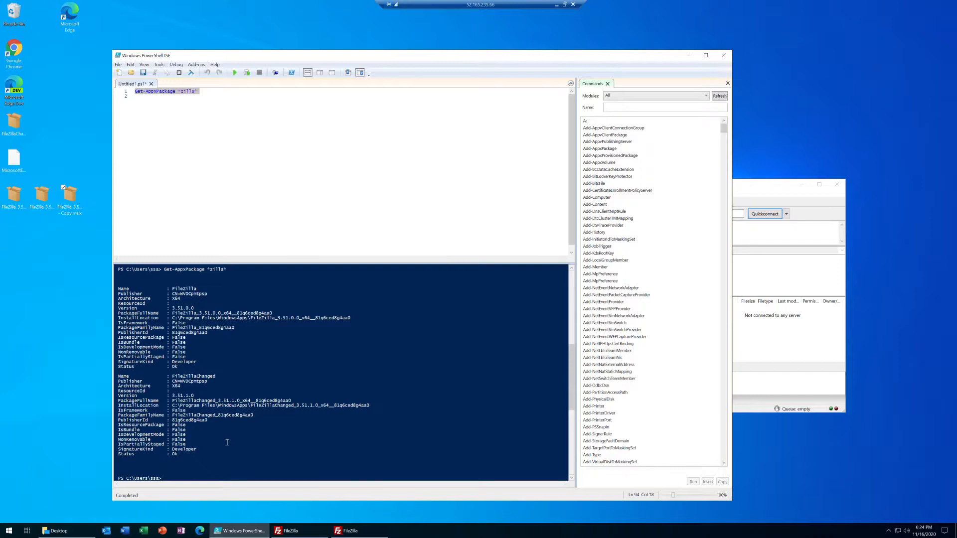
Compare the Version values of the FileZilla and FileZillaChanged packages in the output, and minimize PowerShell ISE
left_click_drag(197, 308, 168, 307)
left_click_drag(196, 395, 170, 395)
left_click(754, 195)
left_click(688, 55)
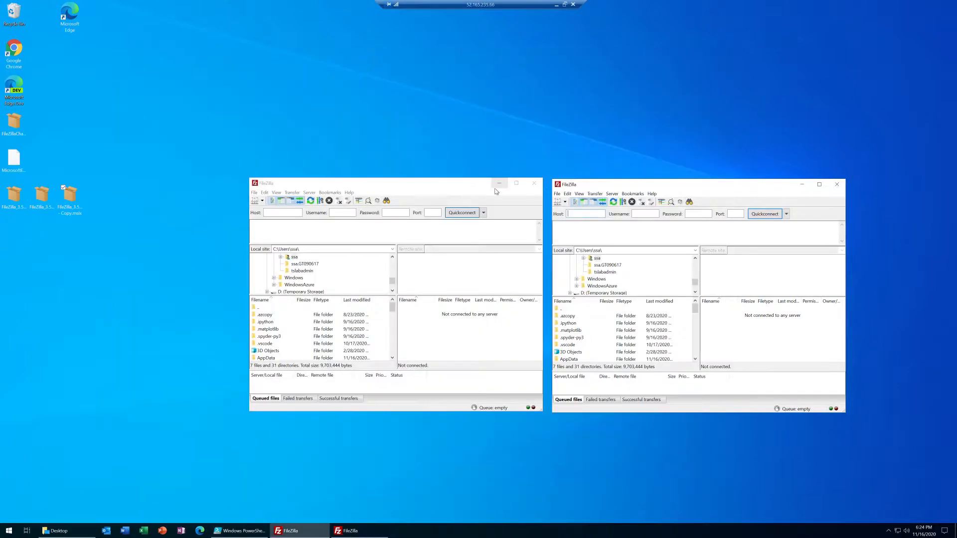
View the About information in both FileZilla windows to compare their versions, and close both dialogs
left_click(349, 193)
left_click(359, 236)
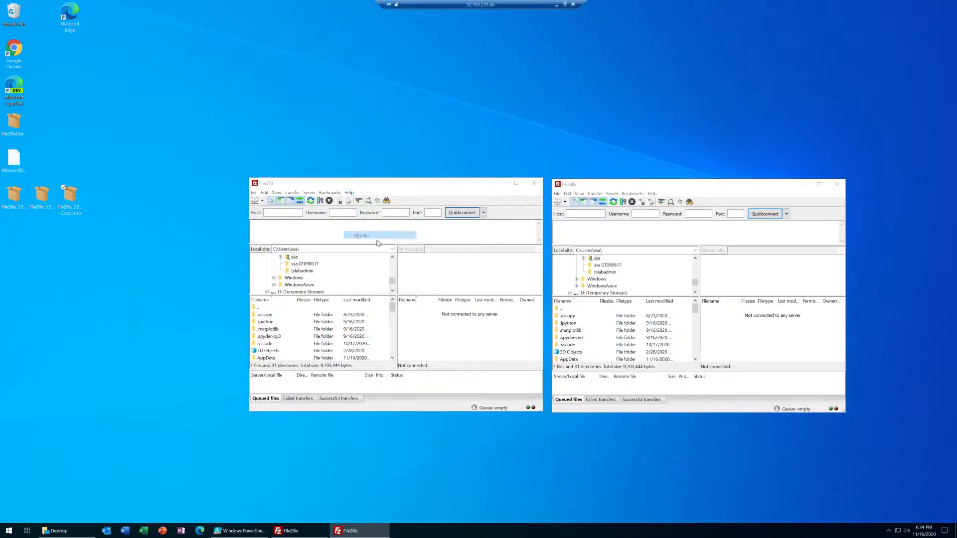
left_click(651, 195)
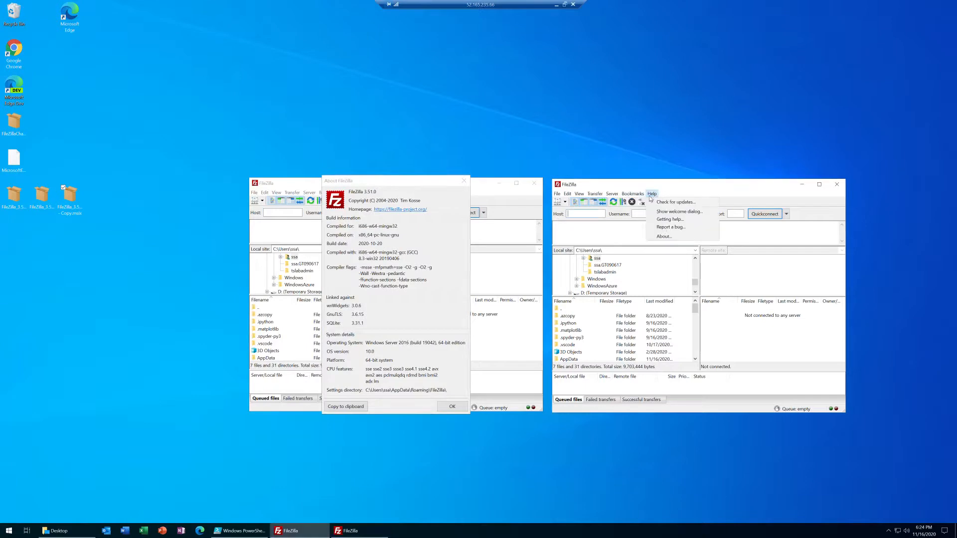
left_click(664, 236)
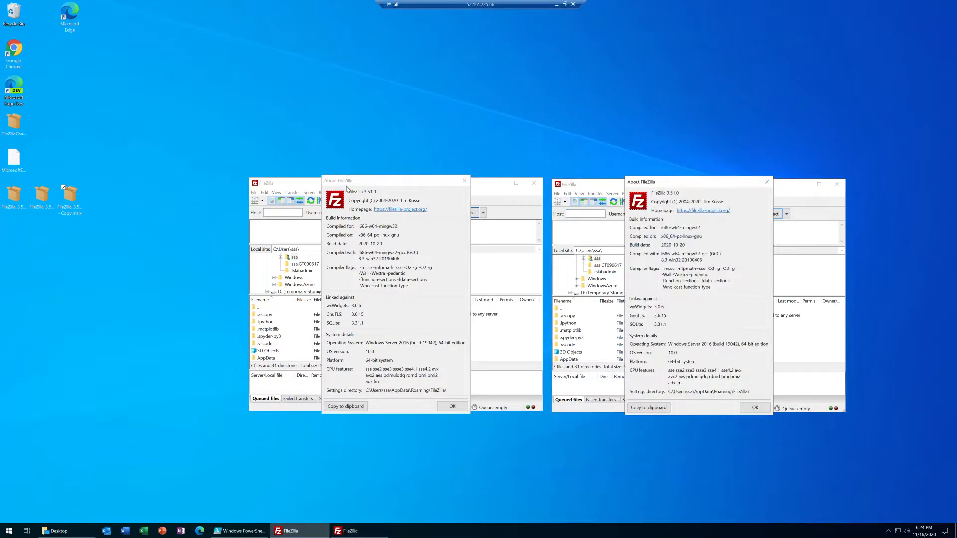
left_click(766, 181)
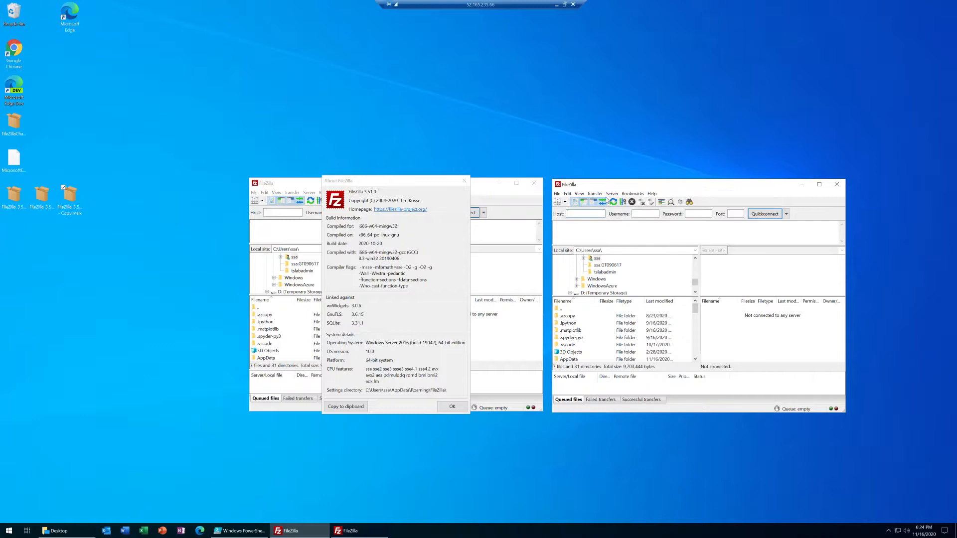
left_click(464, 182)
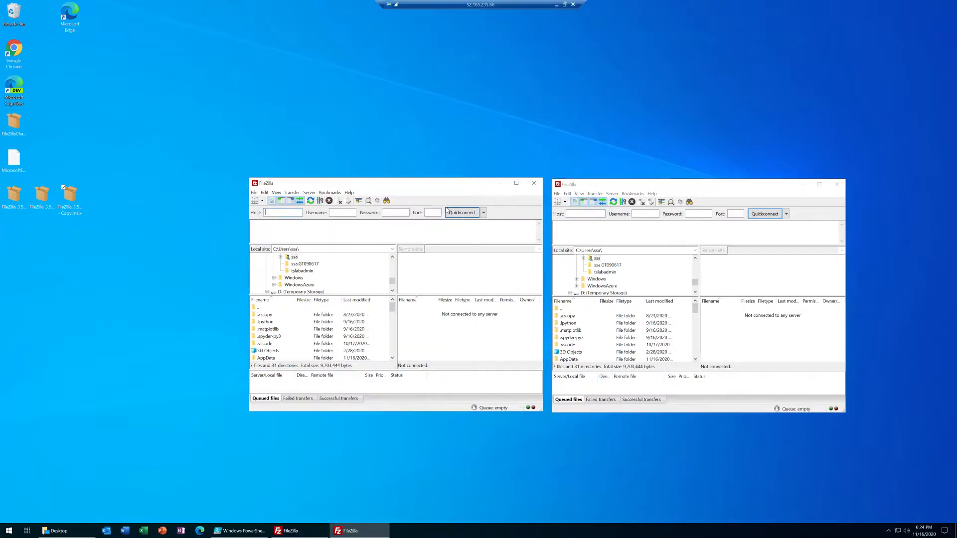
Close the newly launched FileZilla window and uninstall the FileZillaChanged 3.51.1.0 app with its own uninstaller
left_click(535, 185)
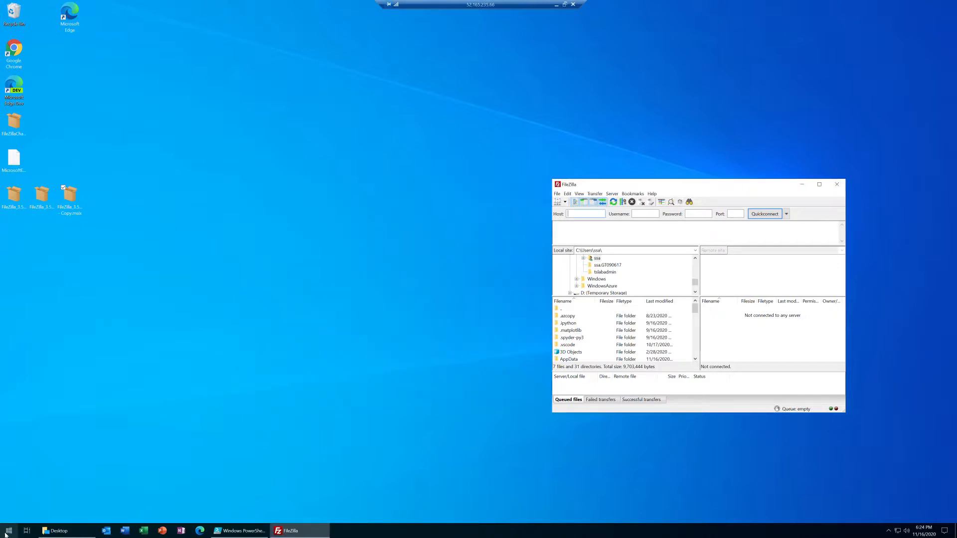
left_click(9, 530)
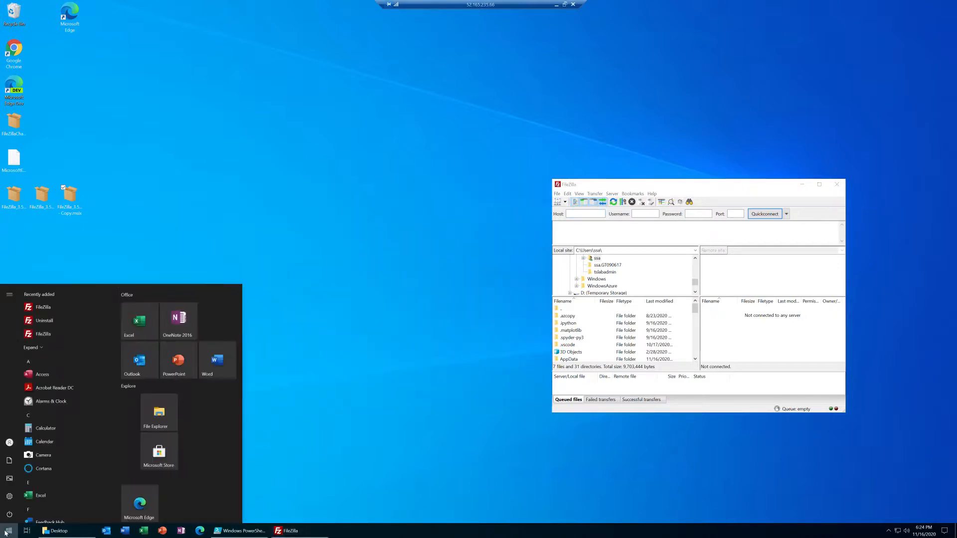
left_click(37, 322)
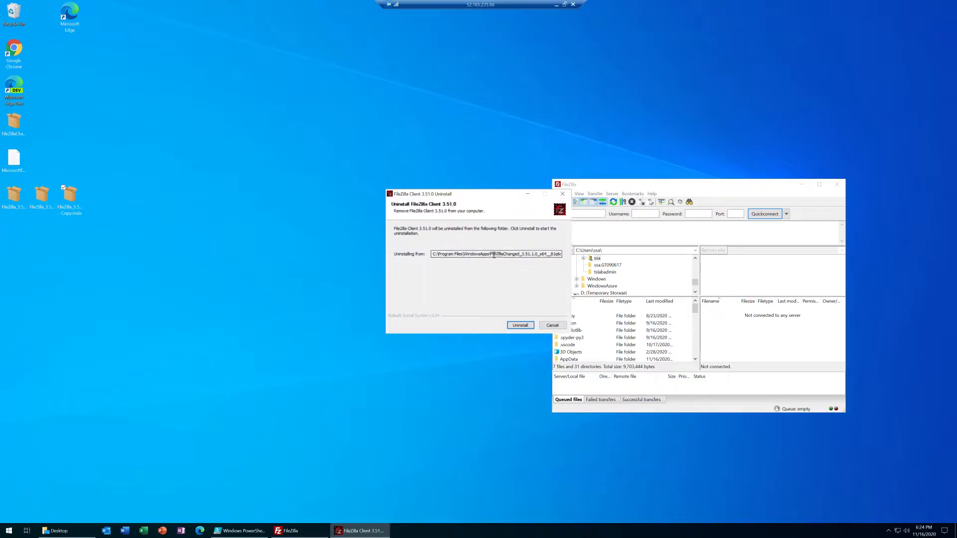
left_click(520, 325)
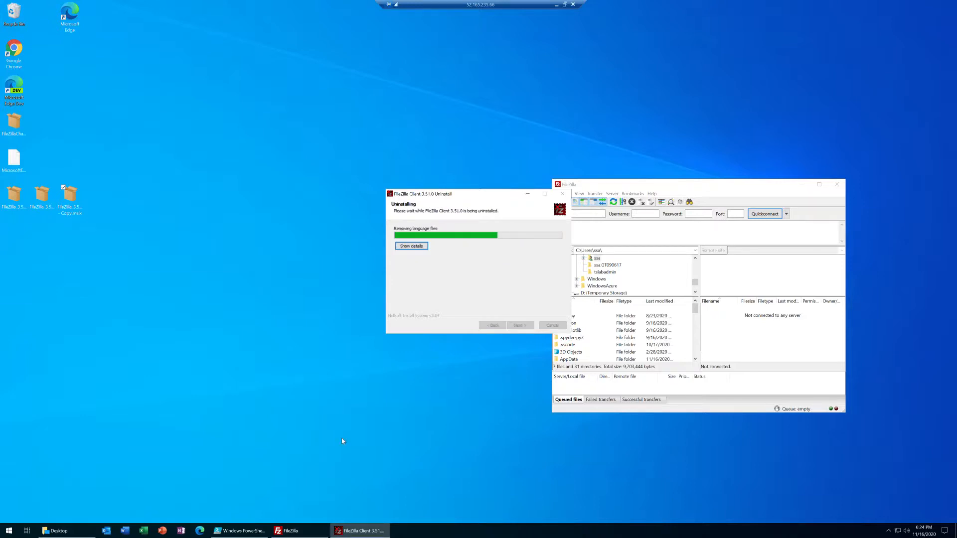
left_click(478, 272)
left_click(521, 325)
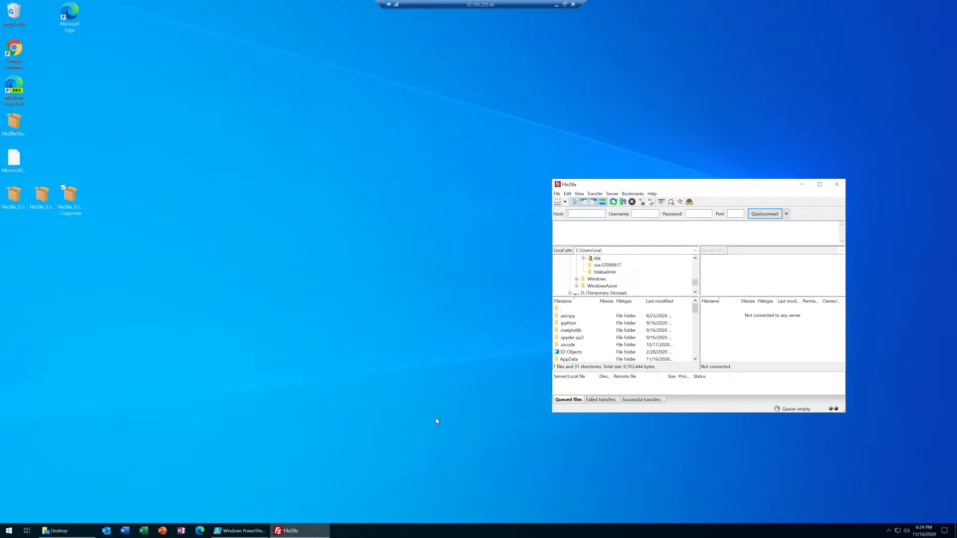
Query the installed packages again with Get-AppxPackage *zilla* in PowerShell ISE after the FileZillaChanged uninstall
left_click(242, 531)
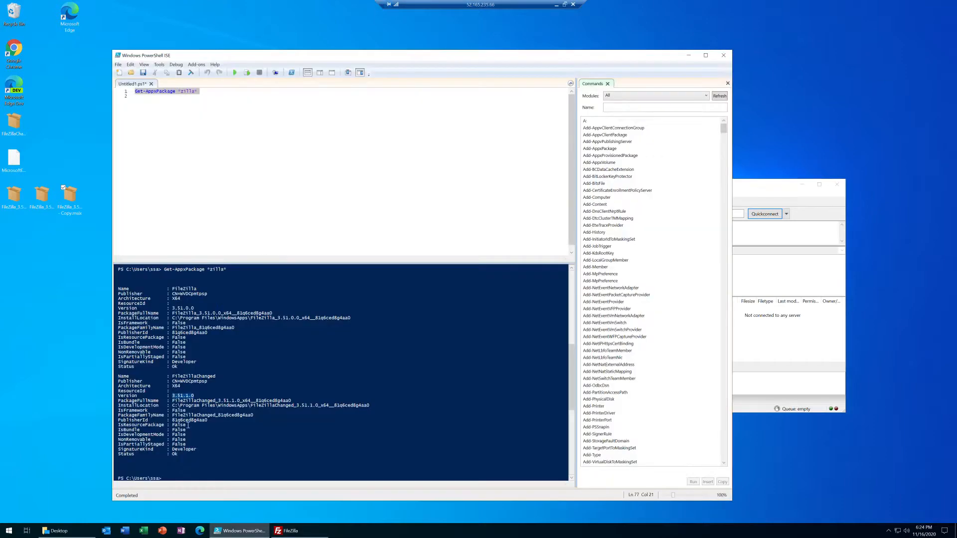
left_click(227, 105)
key("shift+Up")
left_click(246, 74)
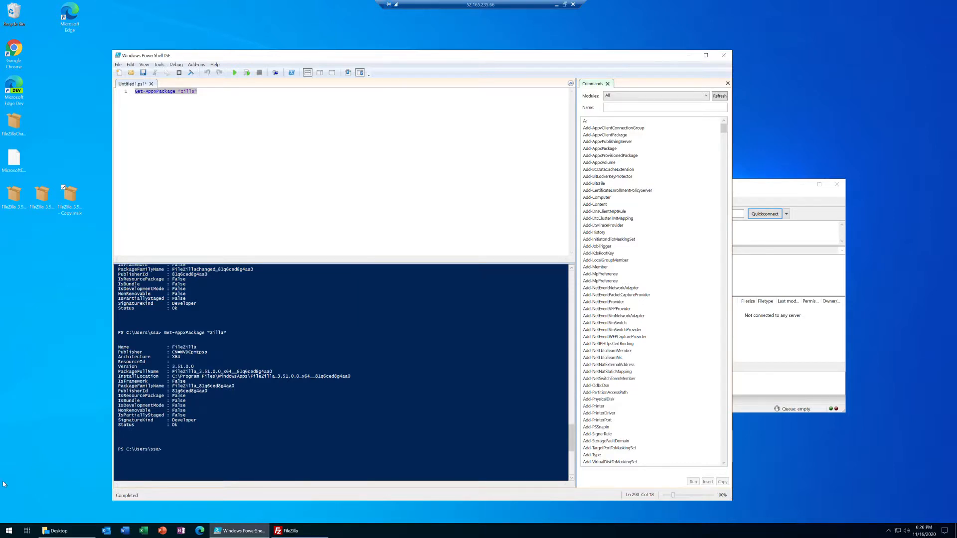
Check the recently added apps in the Start menu and close the remaining FileZilla window
left_click(10, 530)
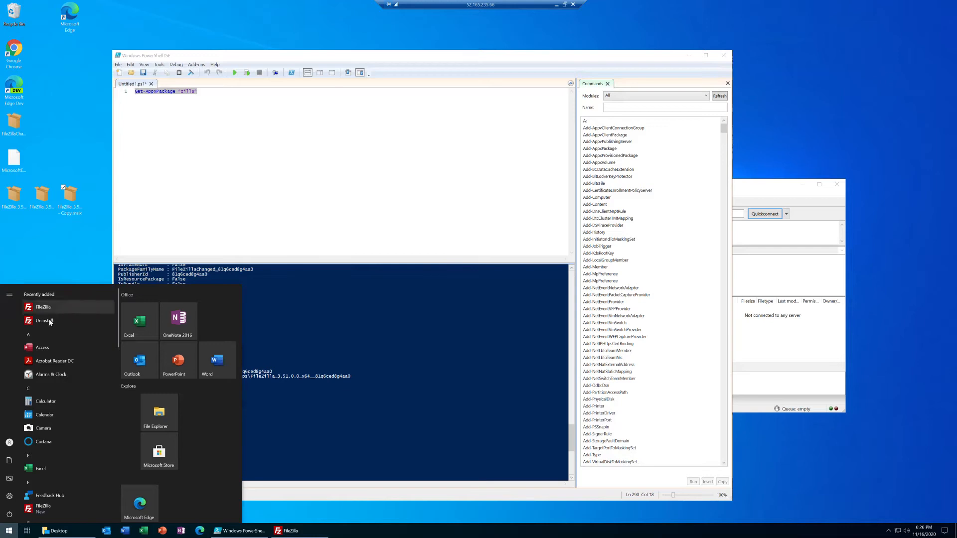
left_click(792, 284)
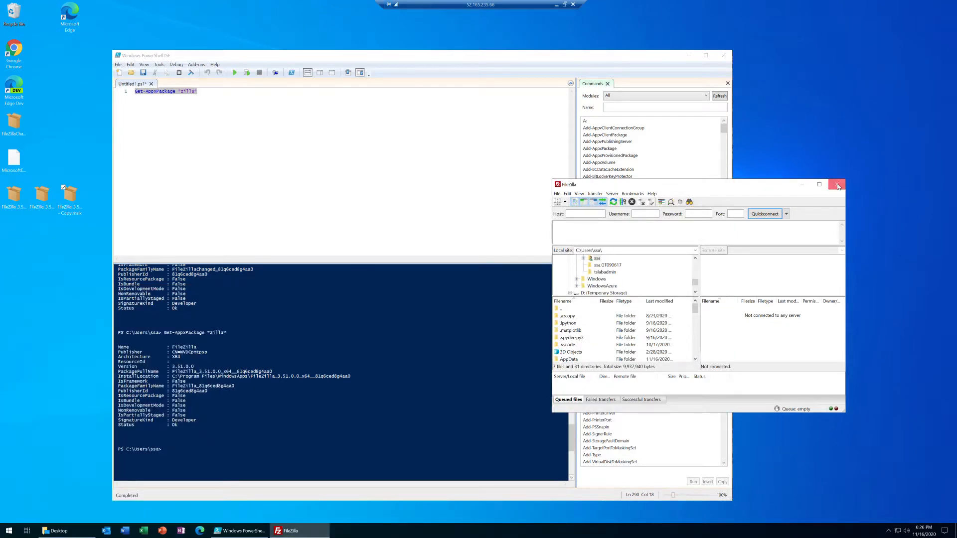
left_click(838, 184)
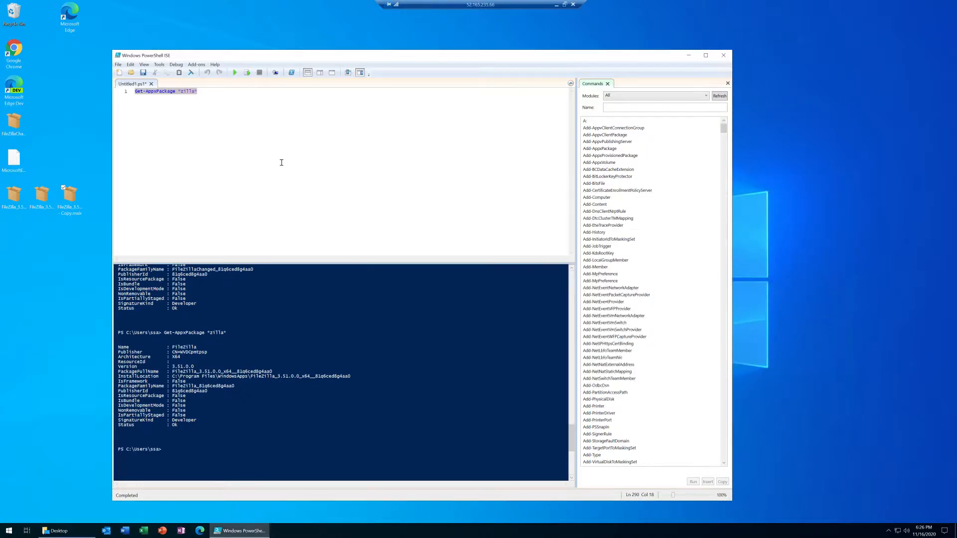
Open the FileZilla 3.50.0.0 MSIX package on the desktop to check its installation options, and close the installer
left_click(15, 199)
left_click(39, 202)
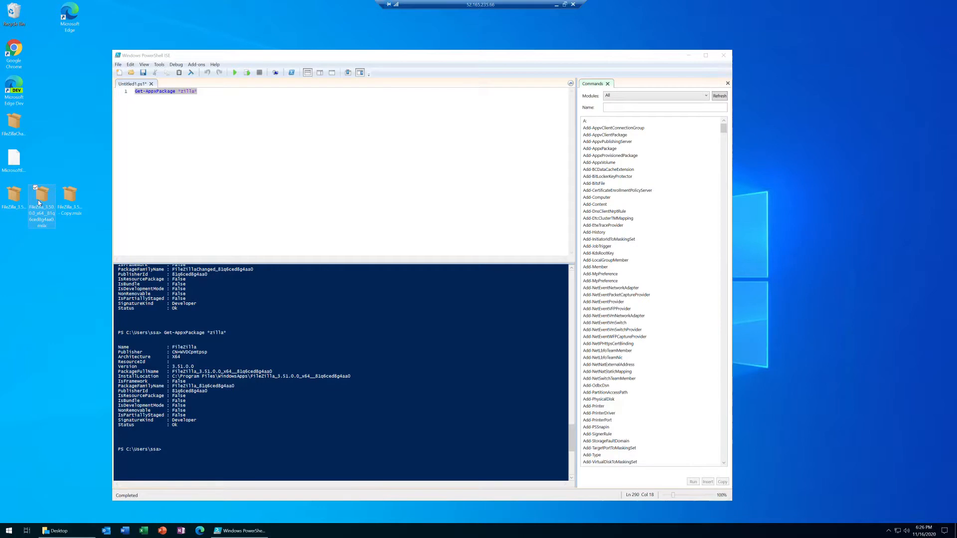
double_click(41, 202)
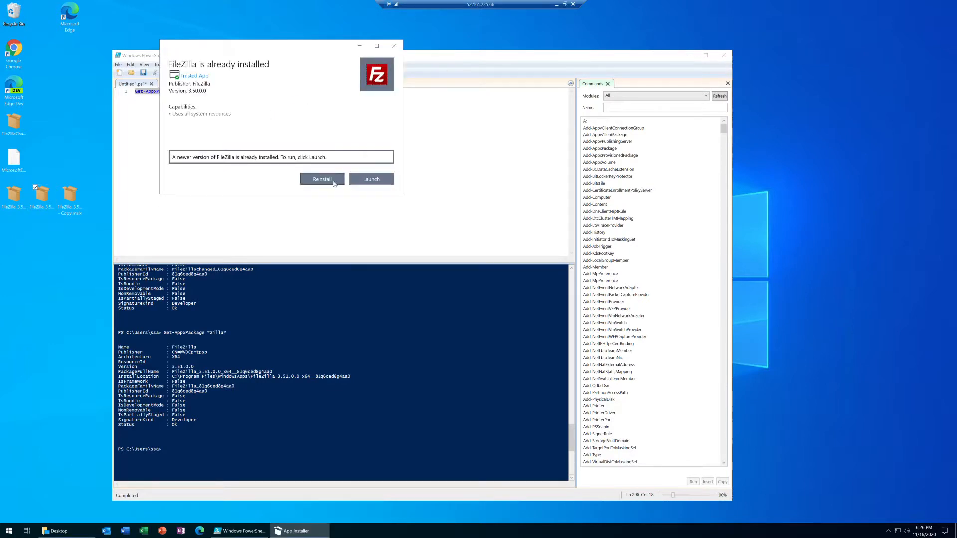
left_click(395, 46)
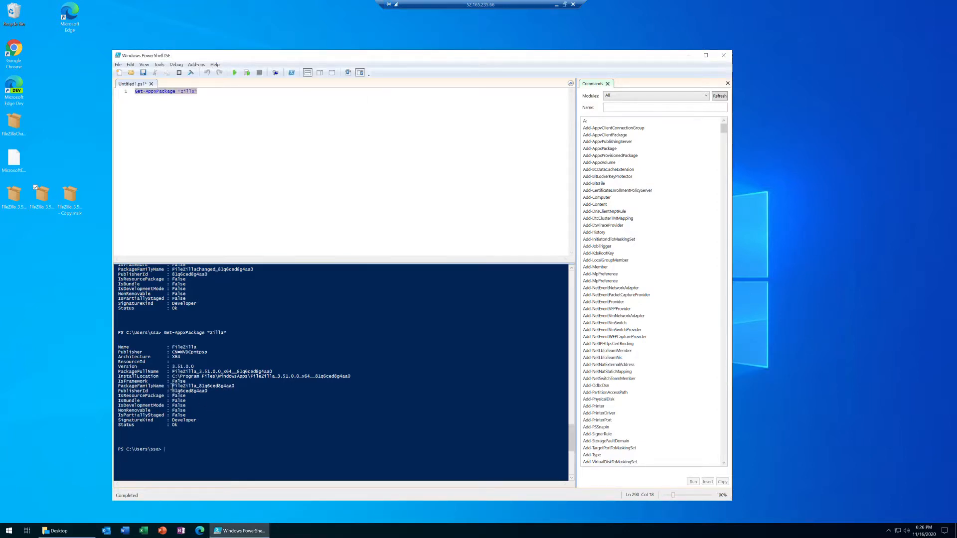
Check the Start menu's FileZilla entries, search for "apps", and open the Apps & features settings
left_click(9, 531)
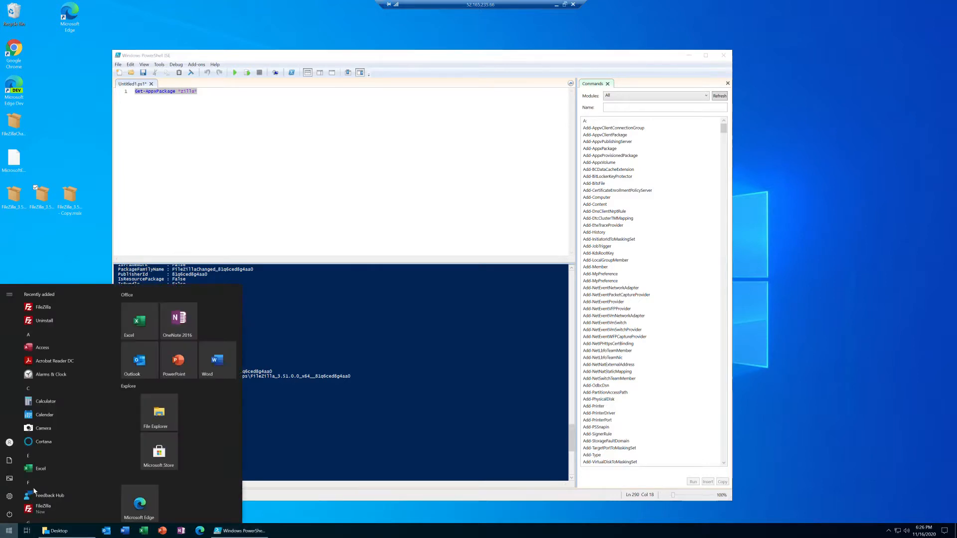
left_click_drag(55, 324, 312, 454)
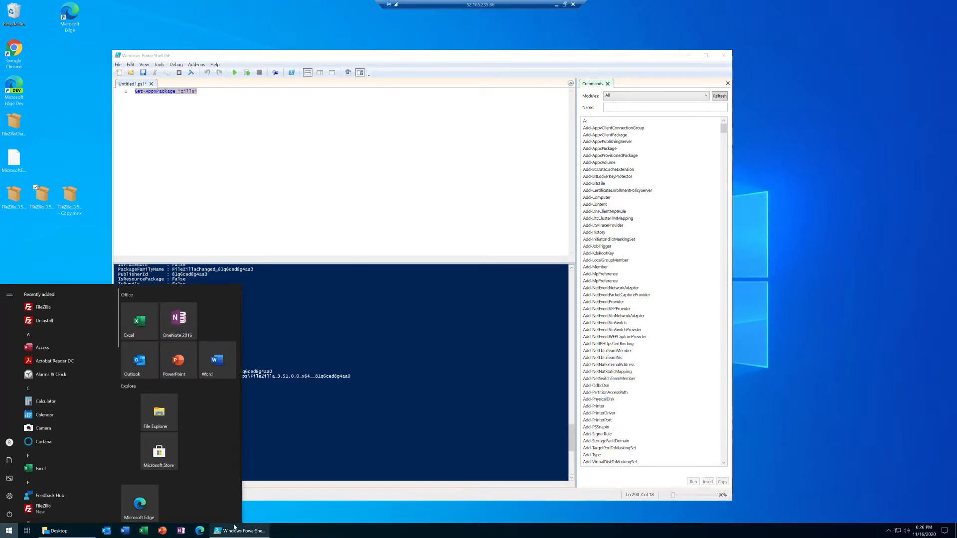
left_click(10, 532)
left_click(10, 531)
type("apps")
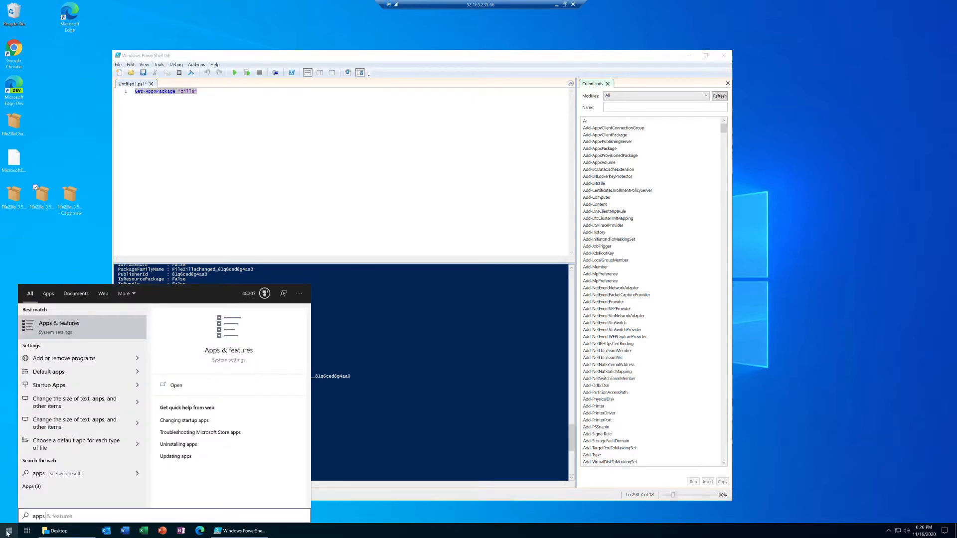
key("Return")
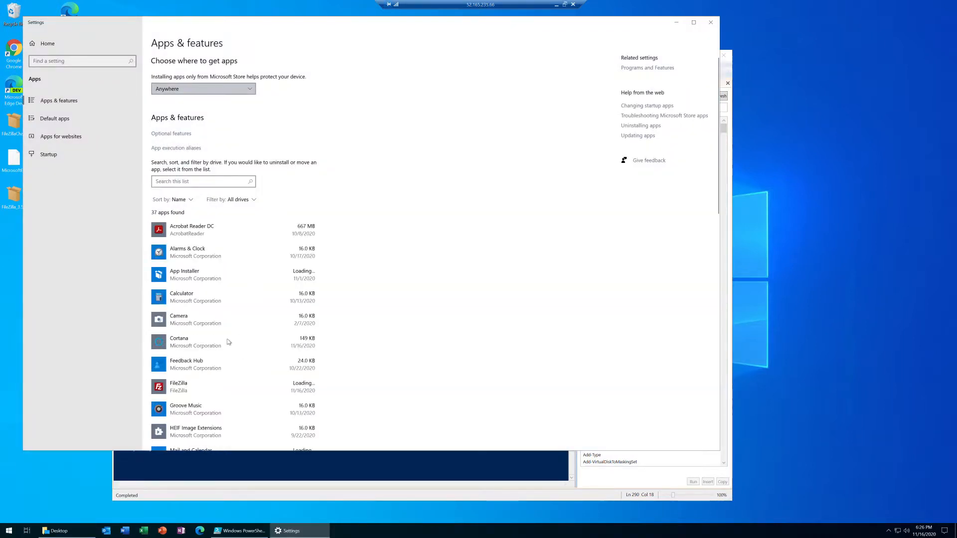
Uninstall FileZilla from the Apps & features list and close Settings
left_click(249, 388)
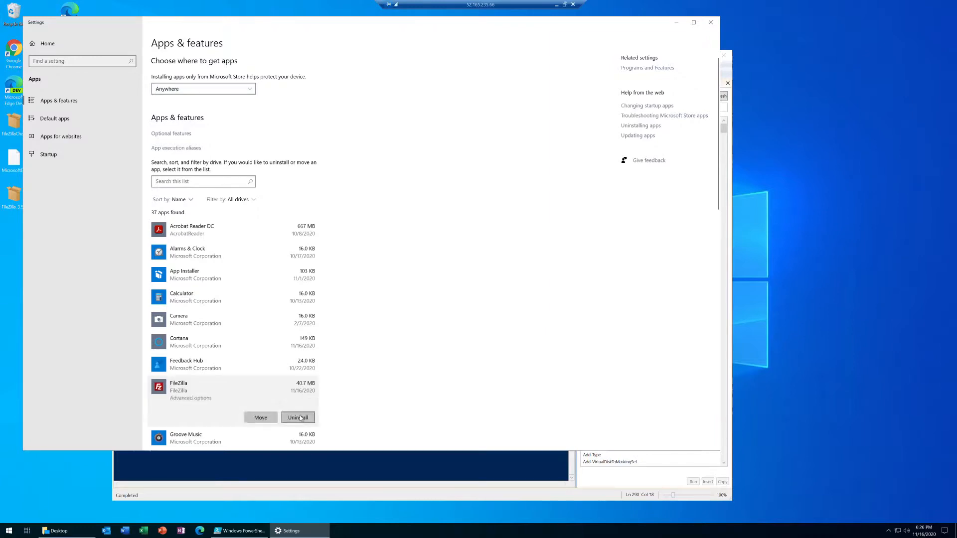
left_click(299, 417)
left_click(322, 397)
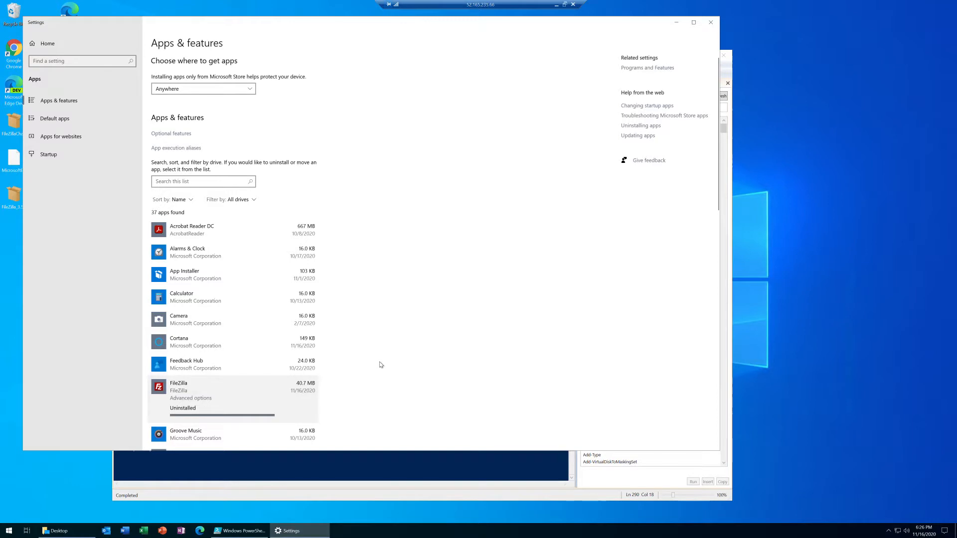
left_click(711, 22)
Install and launch the FileZilla_3.50.0.0 MSIX package from the Desktop folder, and dismiss the transfer queue error
left_click(43, 201)
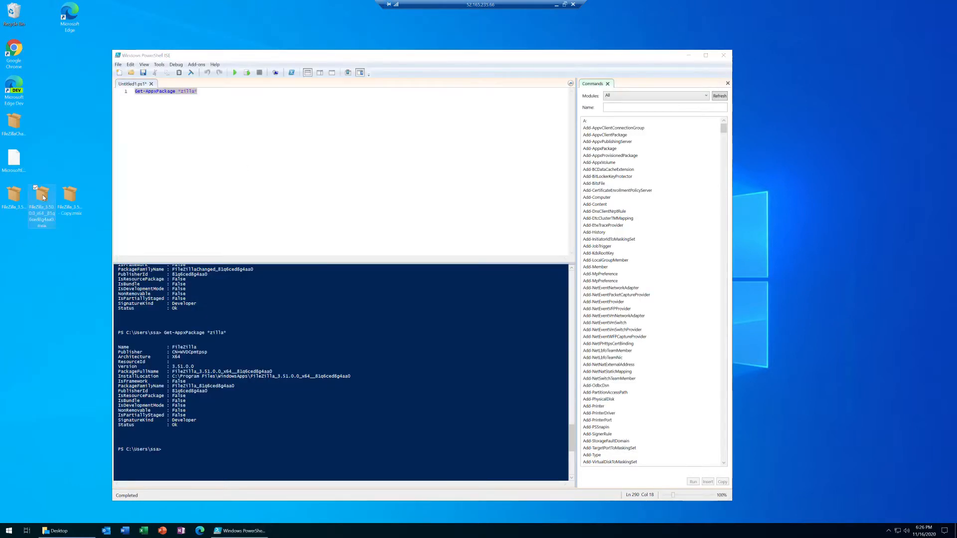
left_click_drag(44, 202, 19, 201)
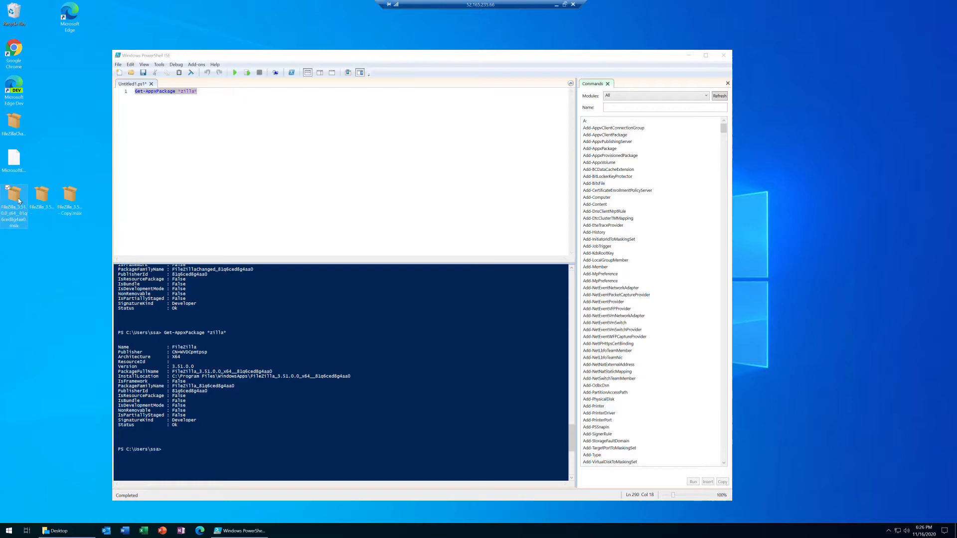
left_click(35, 202)
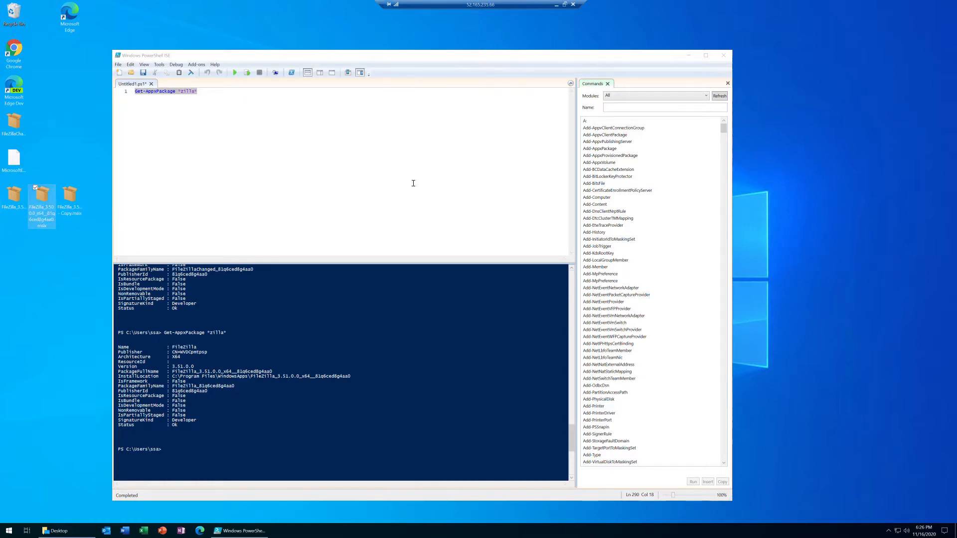
left_click(56, 531)
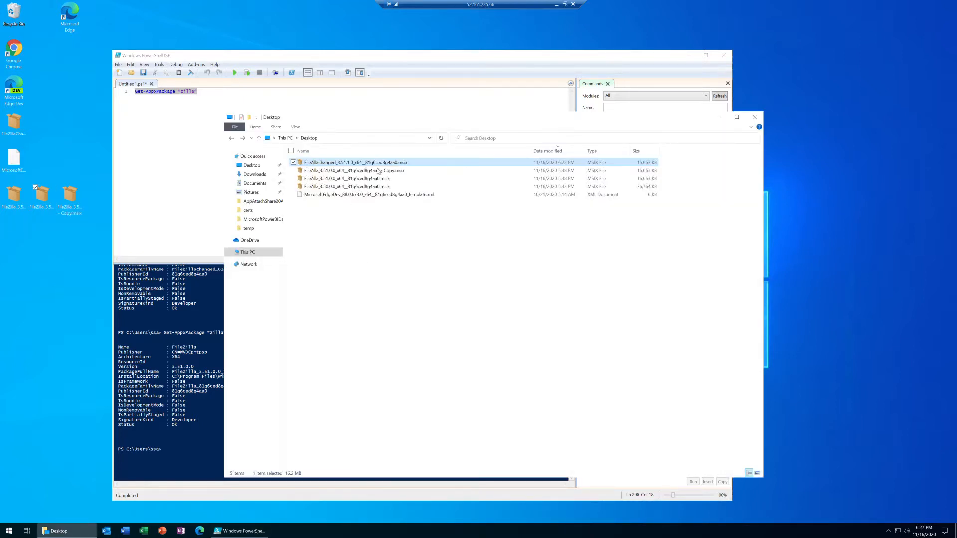
double_click(333, 189)
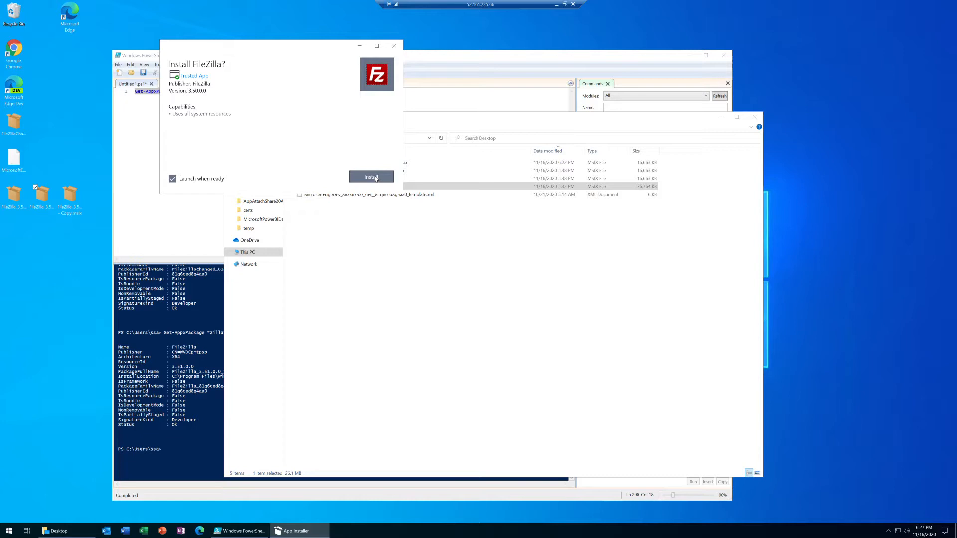
left_click(375, 179)
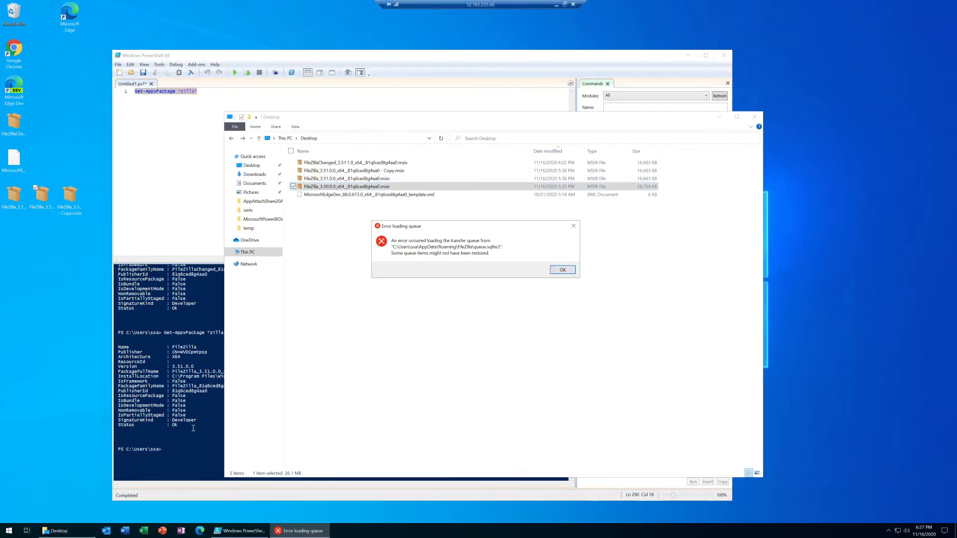
left_click(562, 271)
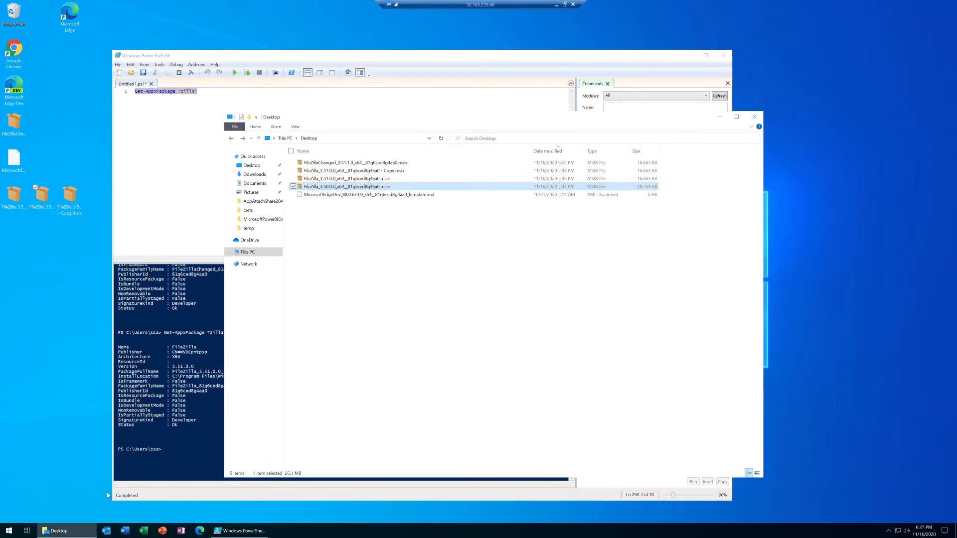
Check the recently added apps in the Start menu and close FileZilla's update notice, moving its window clear of the package list
left_click(11, 531)
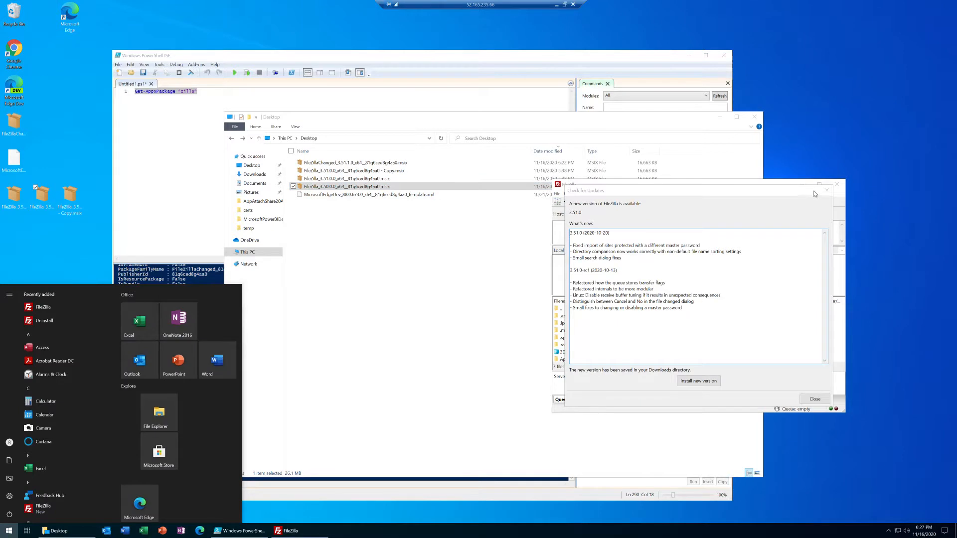
left_click(815, 194)
left_click_drag(693, 188, 688, 222)
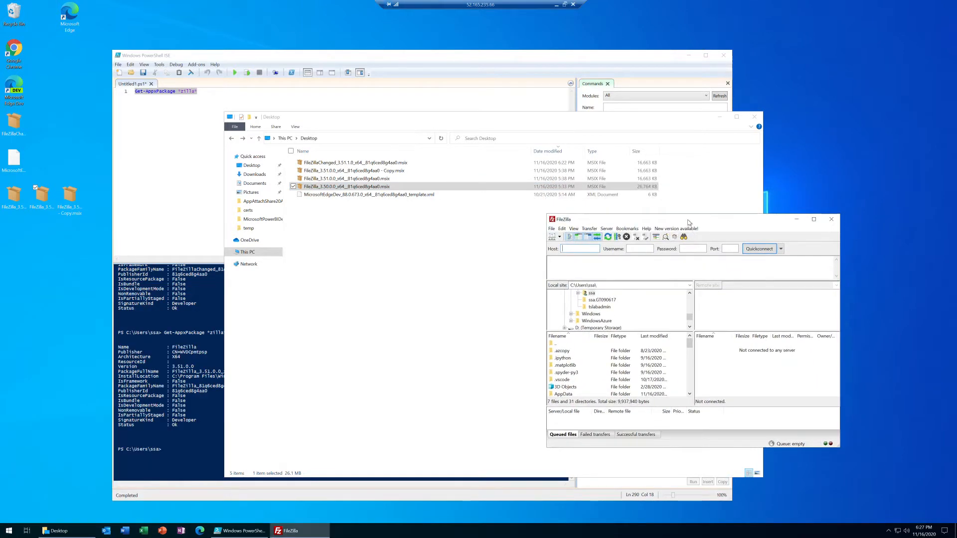
Install and launch the FileZillaChanged_3.51.1.0 MSIX package, and arrange the two FileZilla windows side by side
left_click(337, 166)
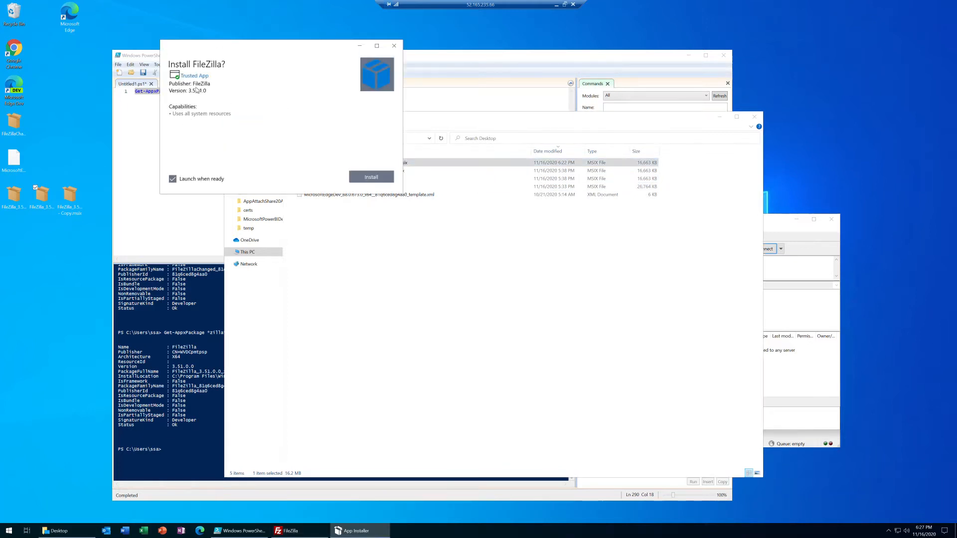
left_click(368, 175)
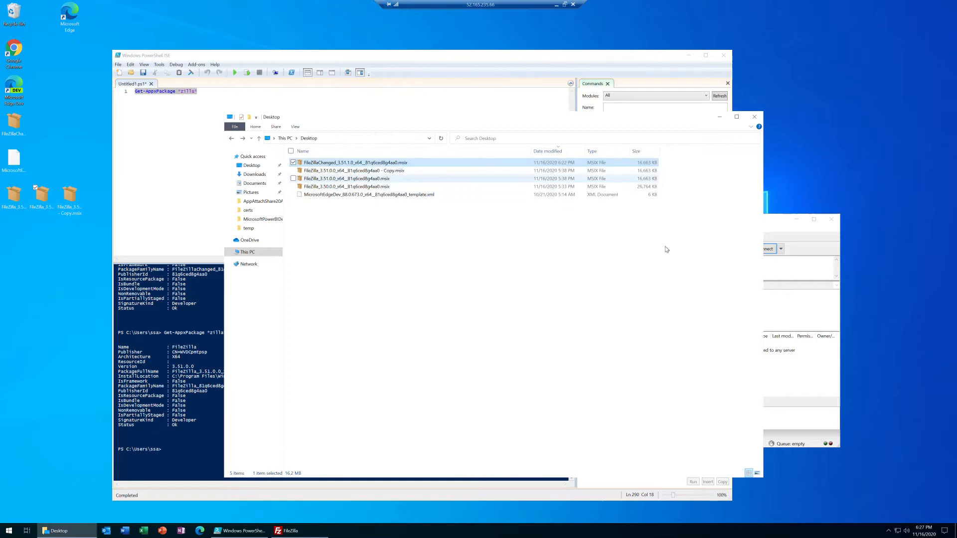
left_click_drag(739, 190, 474, 206)
left_click(796, 220)
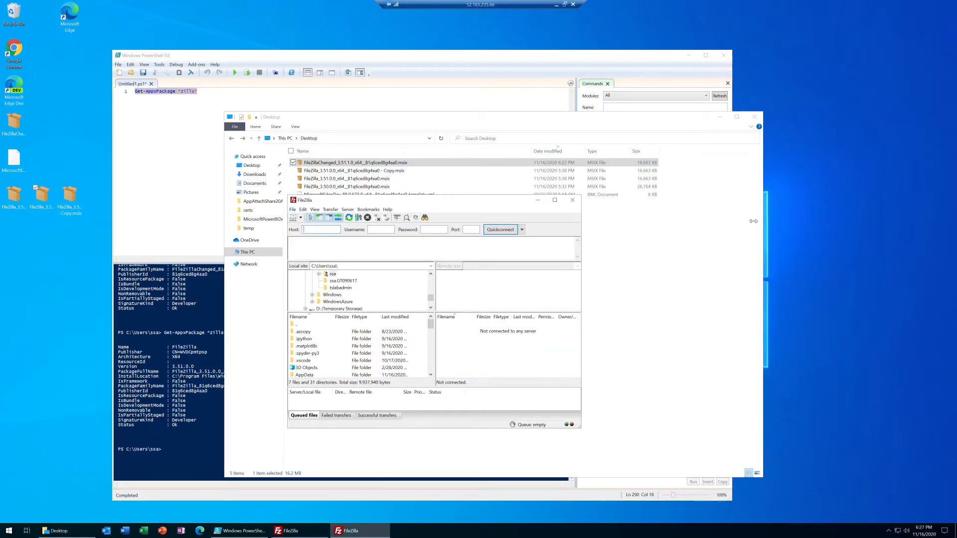
left_click(294, 531)
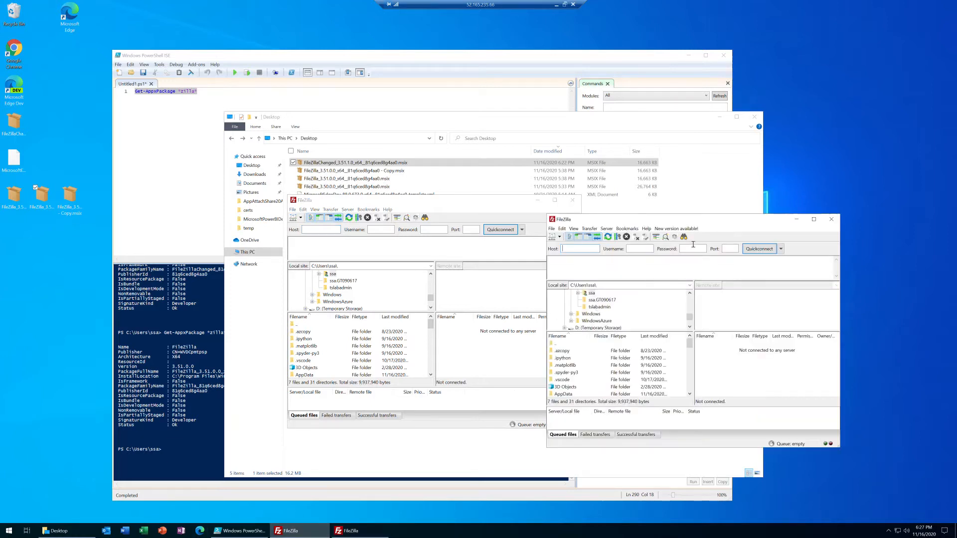
left_click_drag(715, 223, 751, 204)
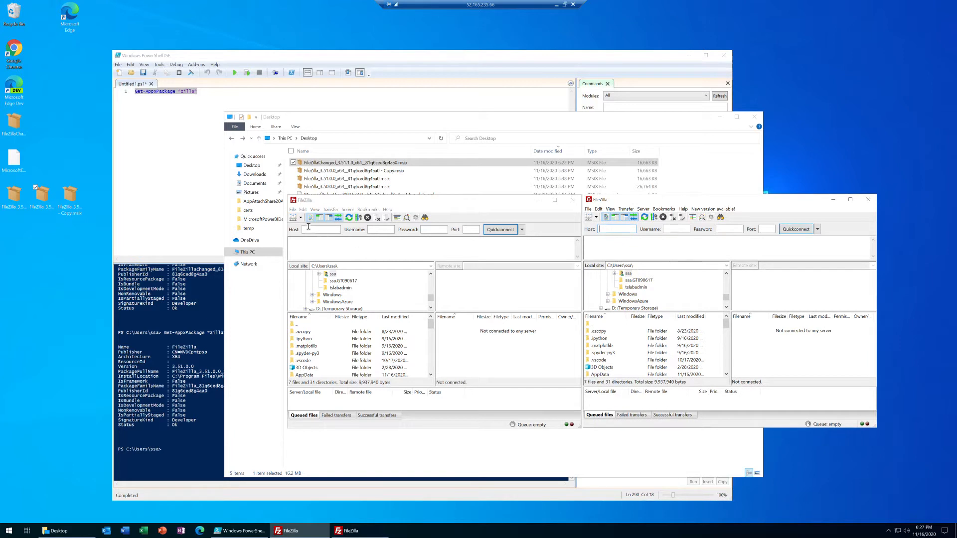
Open the About information in both FileZilla windows to compare their versions
left_click(389, 210)
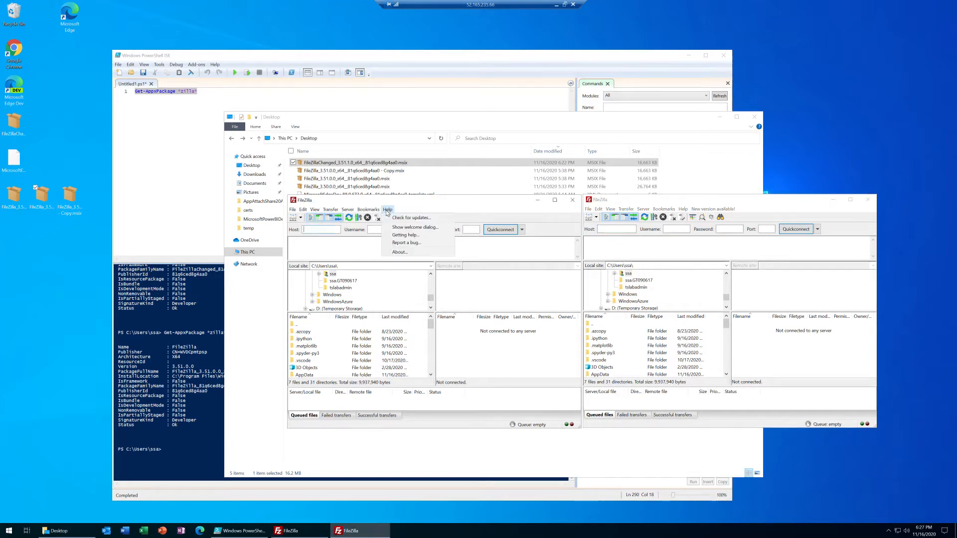
left_click(399, 253)
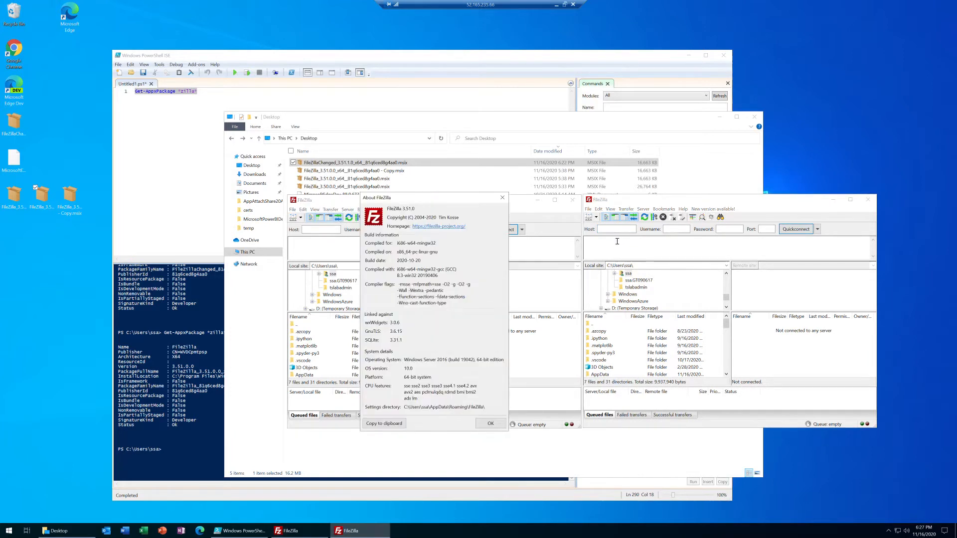
left_click(713, 209)
mouse_move(683, 209)
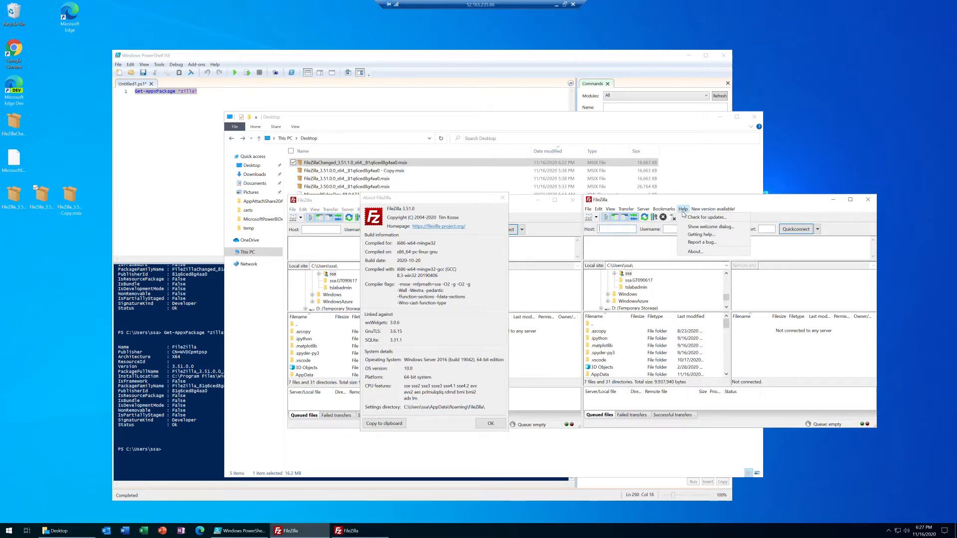
left_click(697, 255)
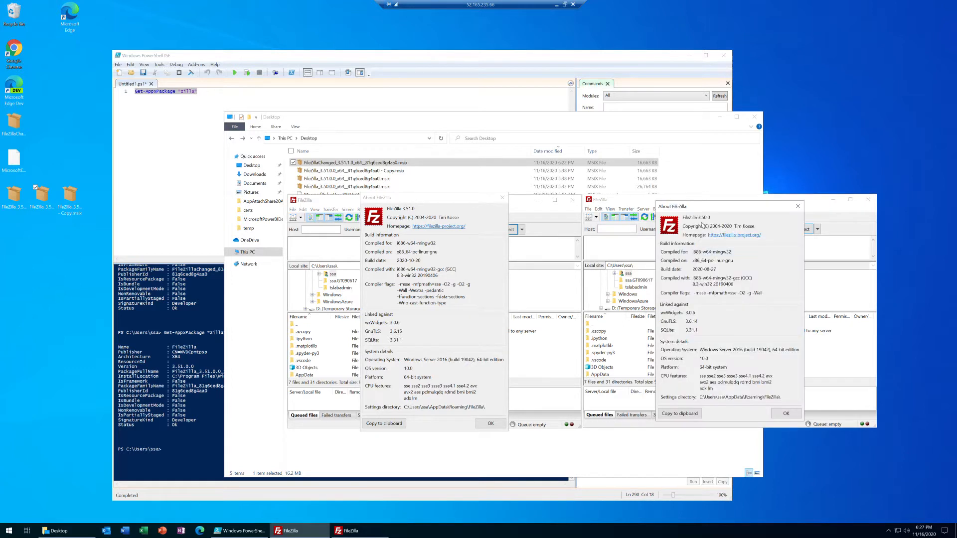
Open the Apps & features settings, view the advanced options of the 45.1 MB FileZilla entry, and return to the list
left_click(9, 532)
type("apps")
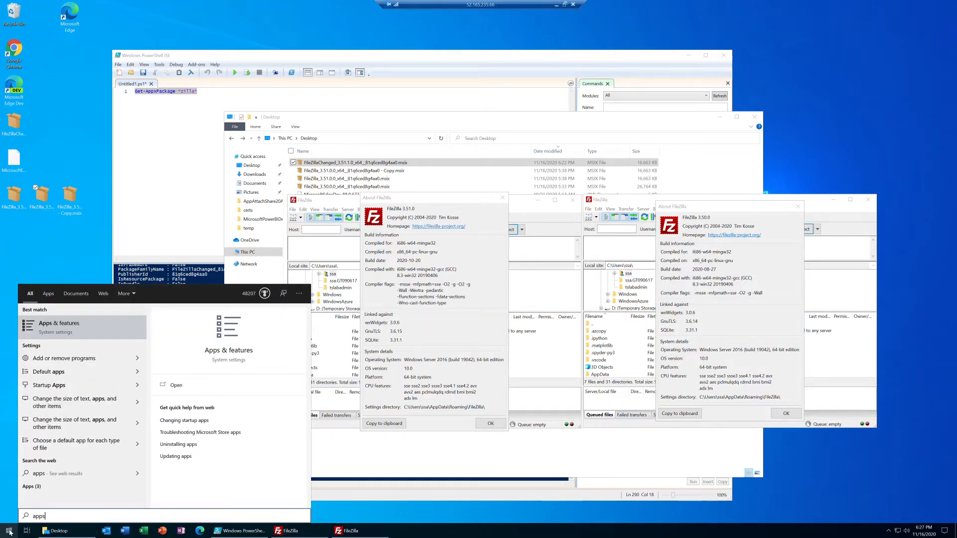
key("Return")
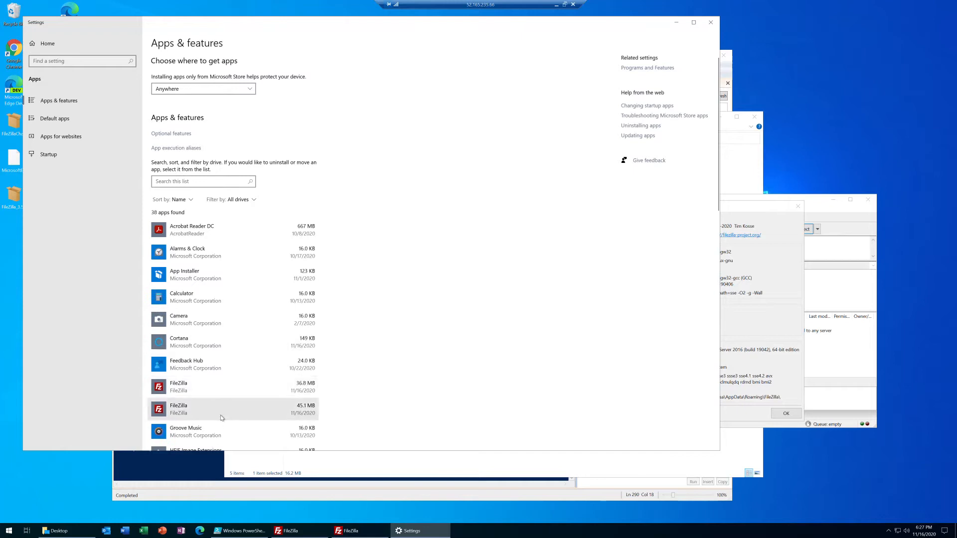
left_click(248, 410)
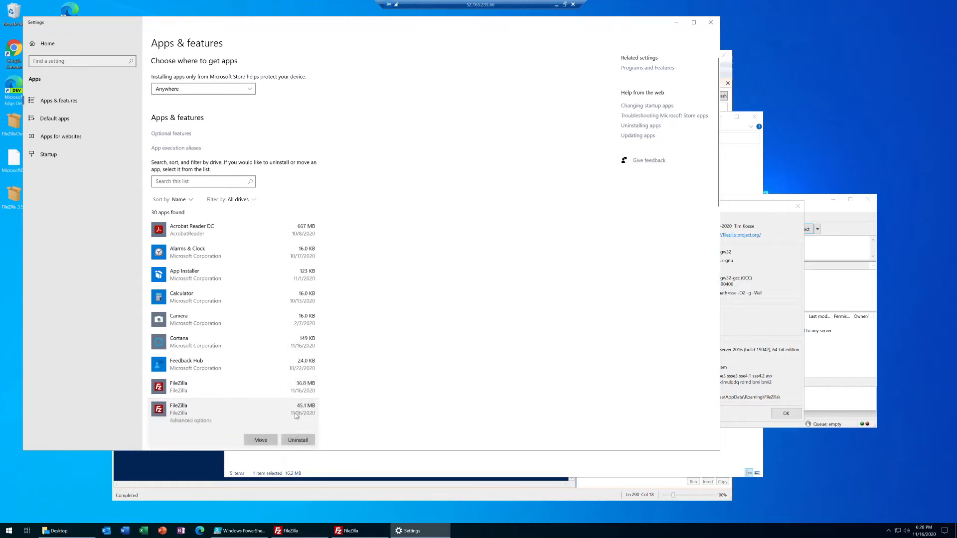
scroll(250, 394, "down", 3)
left_click(208, 293)
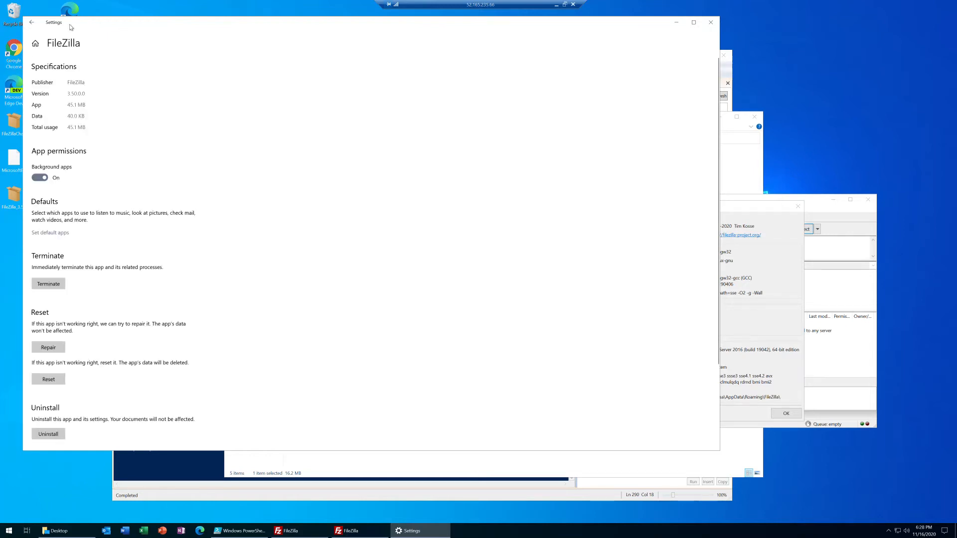
left_click(31, 22)
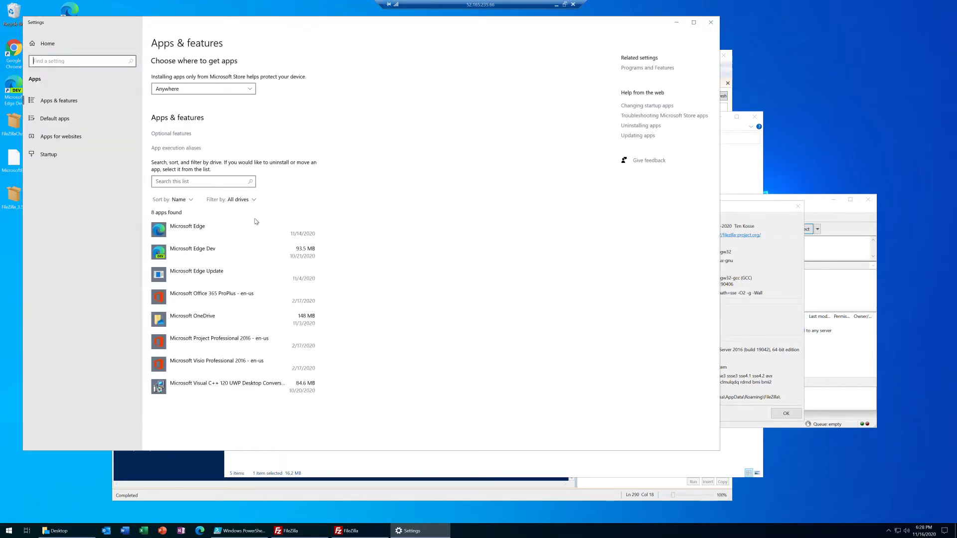
View the advanced options of the 36.8 MB FileZilla entry, and close Settings and both About FileZilla dialogs
scroll(235, 364, "down", 2)
left_click(219, 331)
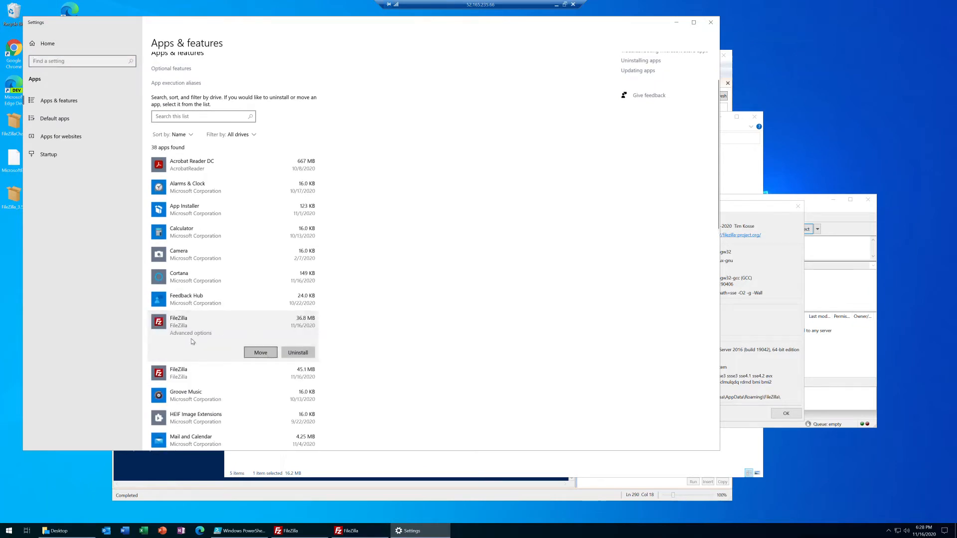
left_click(192, 334)
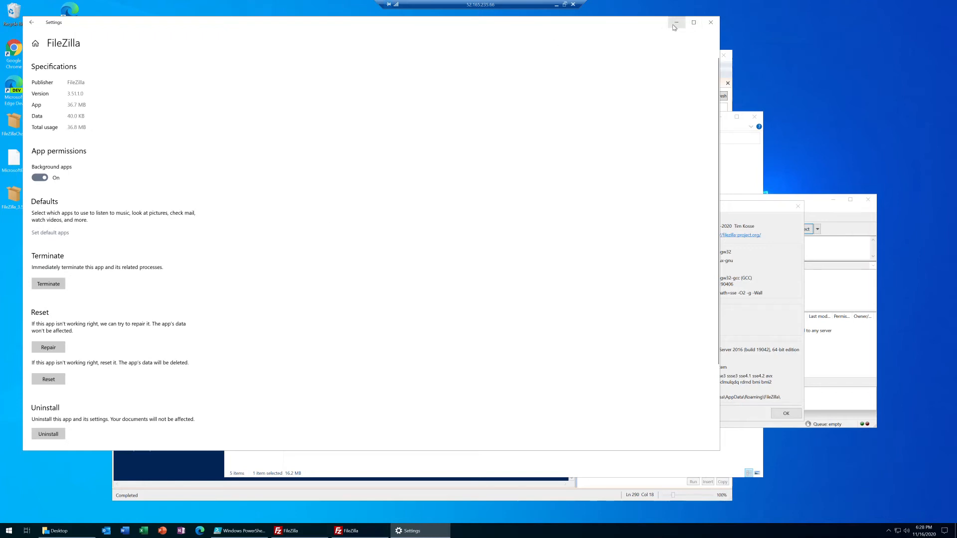
left_click(711, 22)
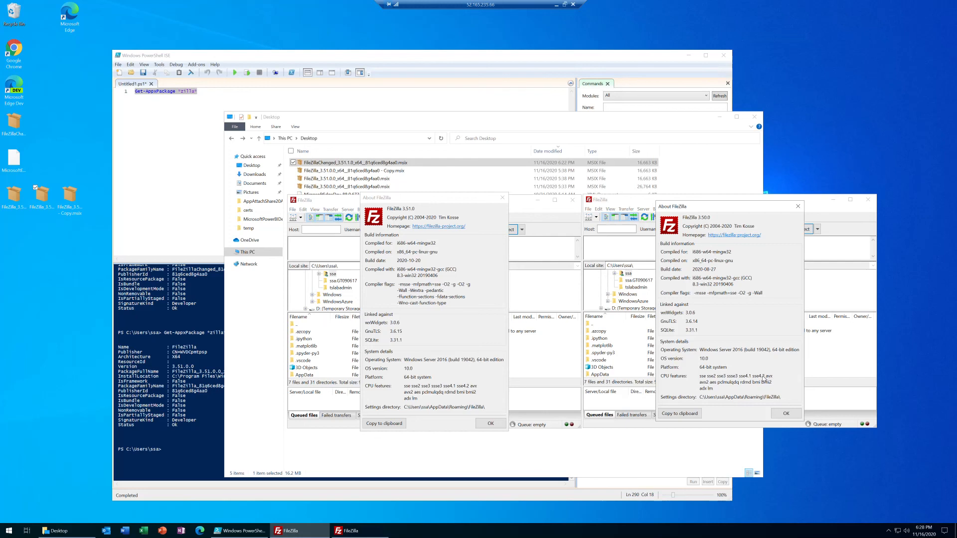
left_click(502, 198)
left_click(798, 207)
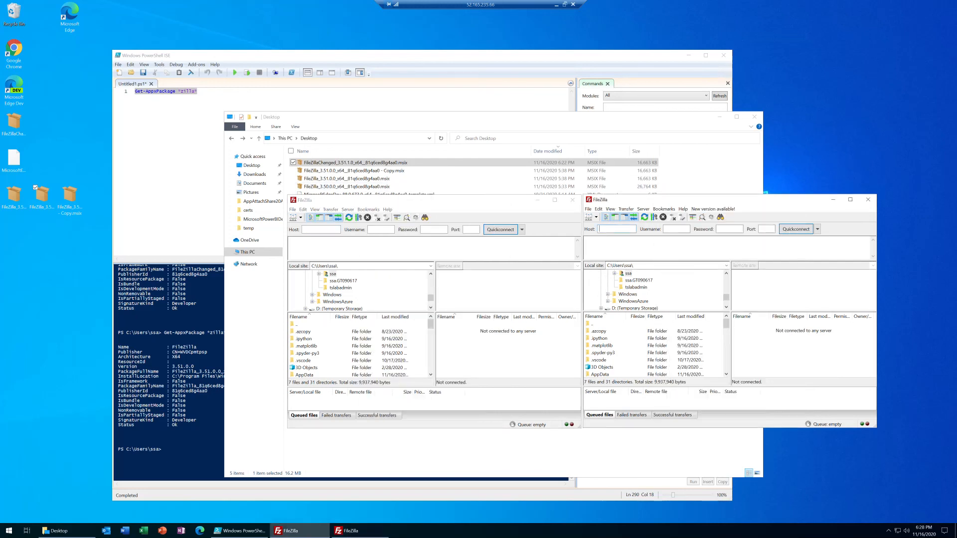